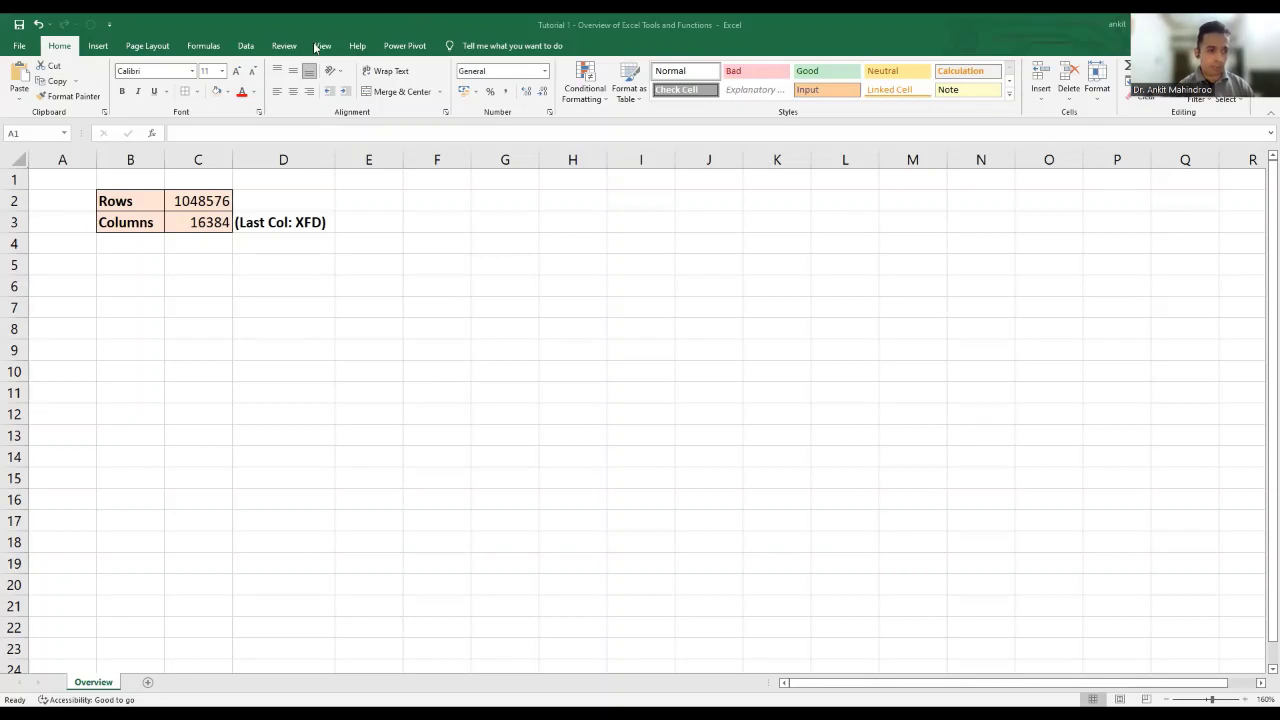
Select all of row 1, then all of column A, then just cell A1
left_click(12, 181)
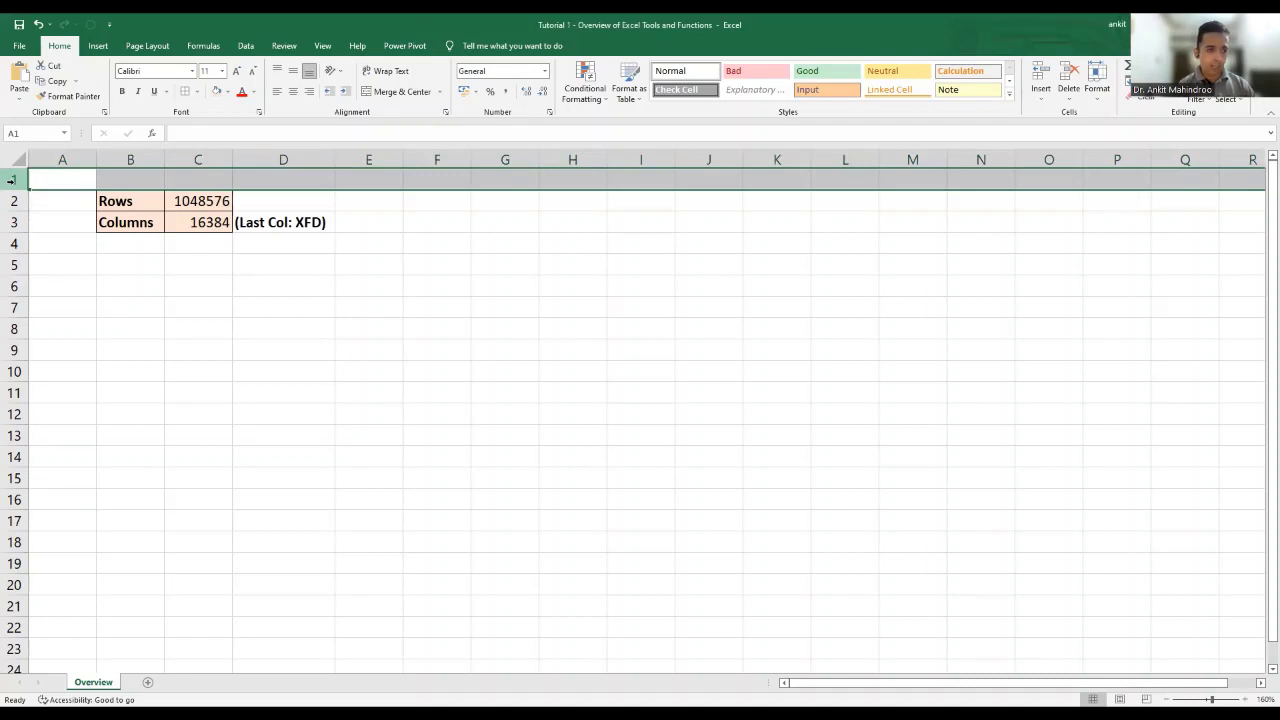
left_click(47, 160)
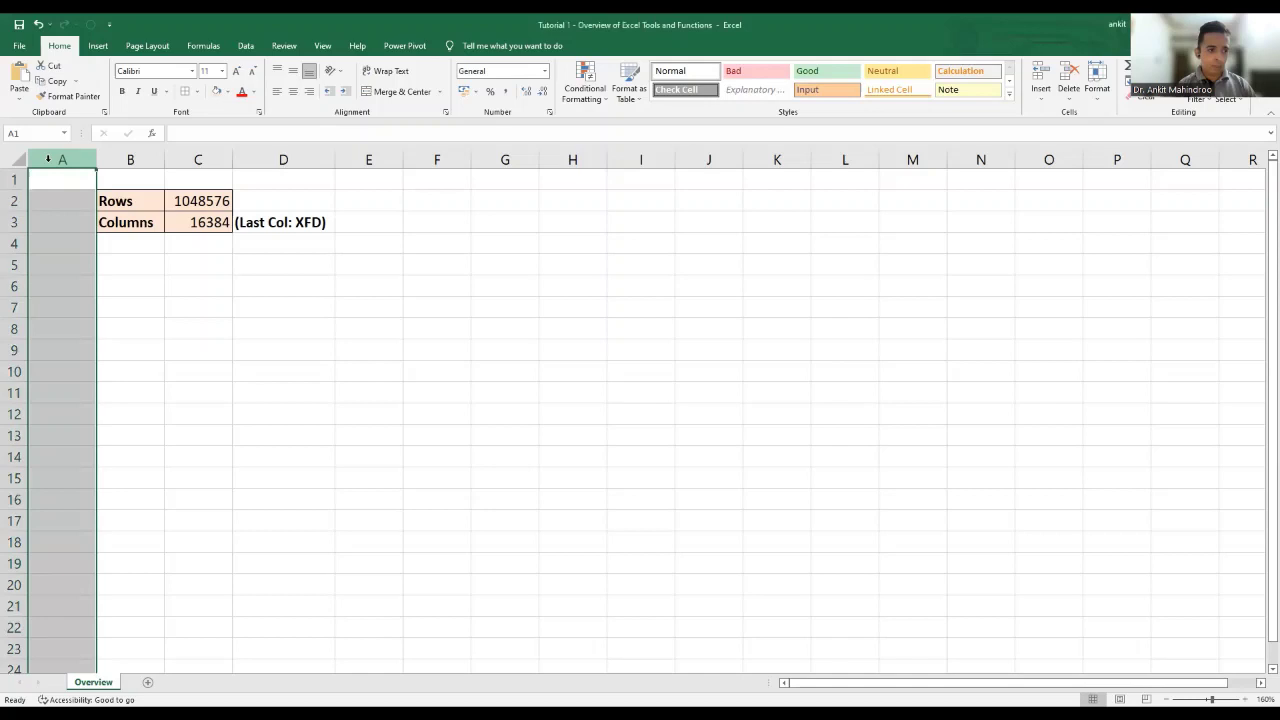
left_click(63, 179)
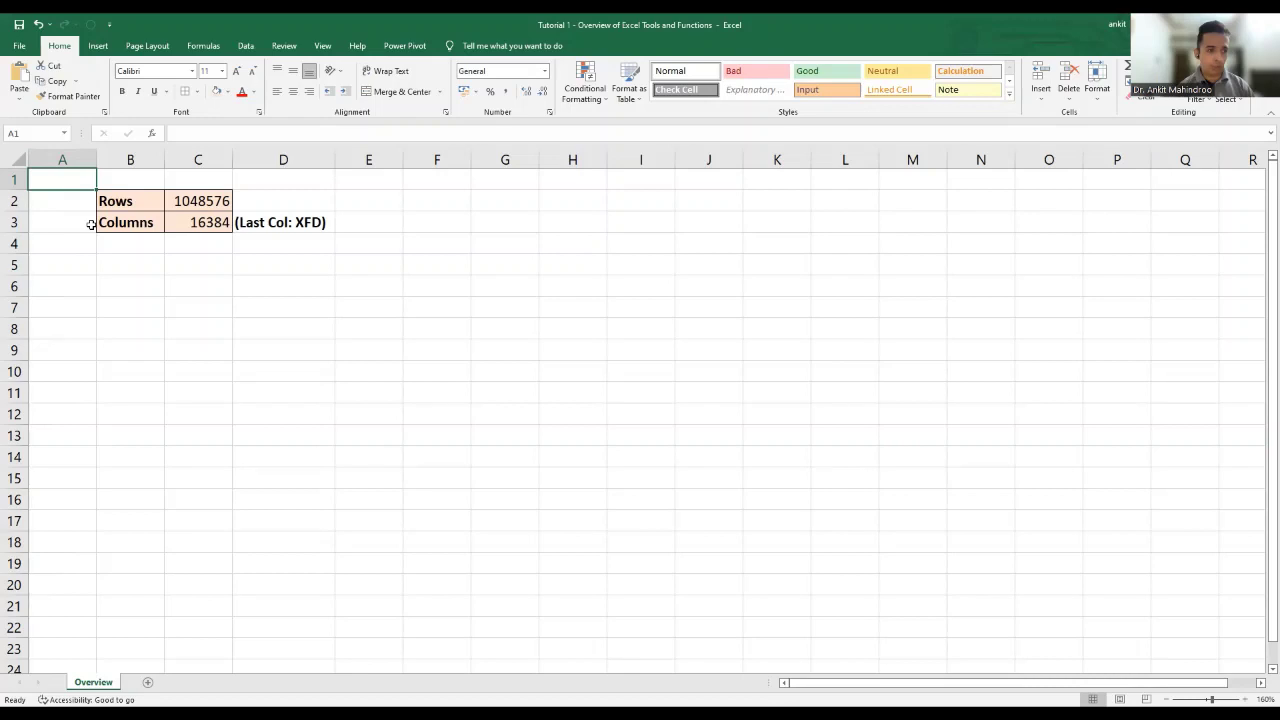
Jump to last row 1048576, across to column XFD, then up to cell XFD1
key("ctrl+Down")
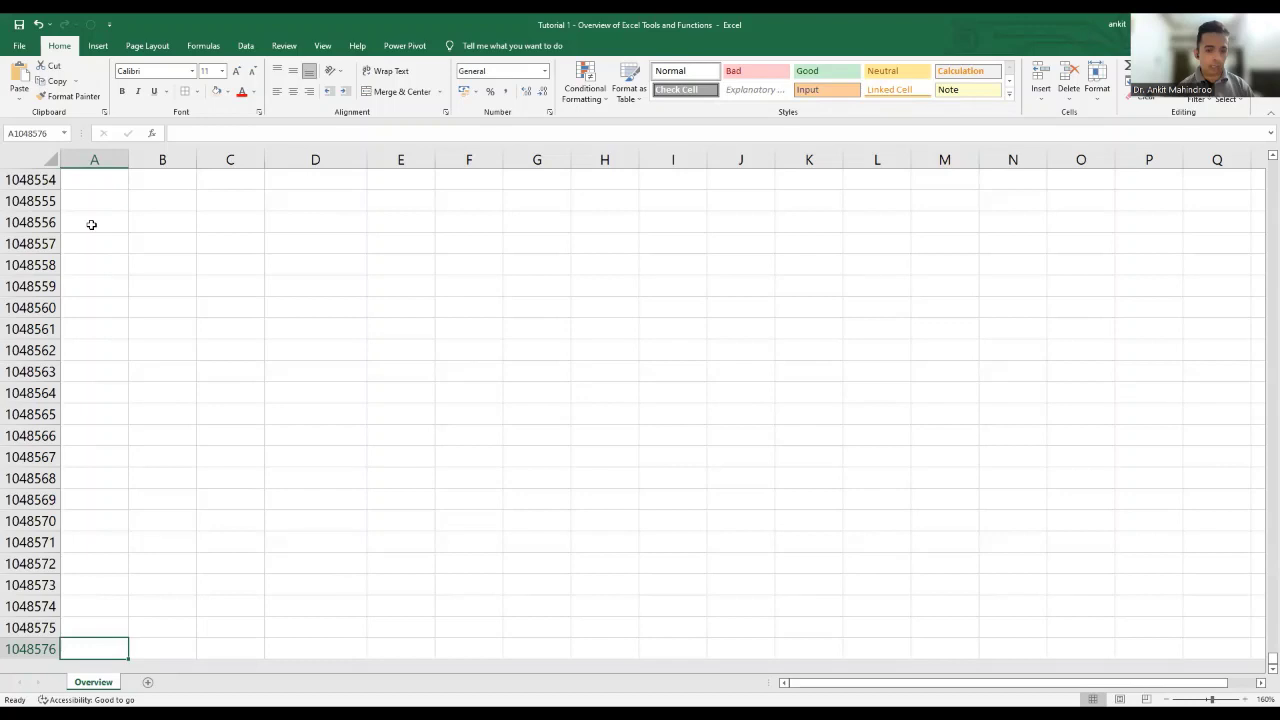
key("ctrl+Right")
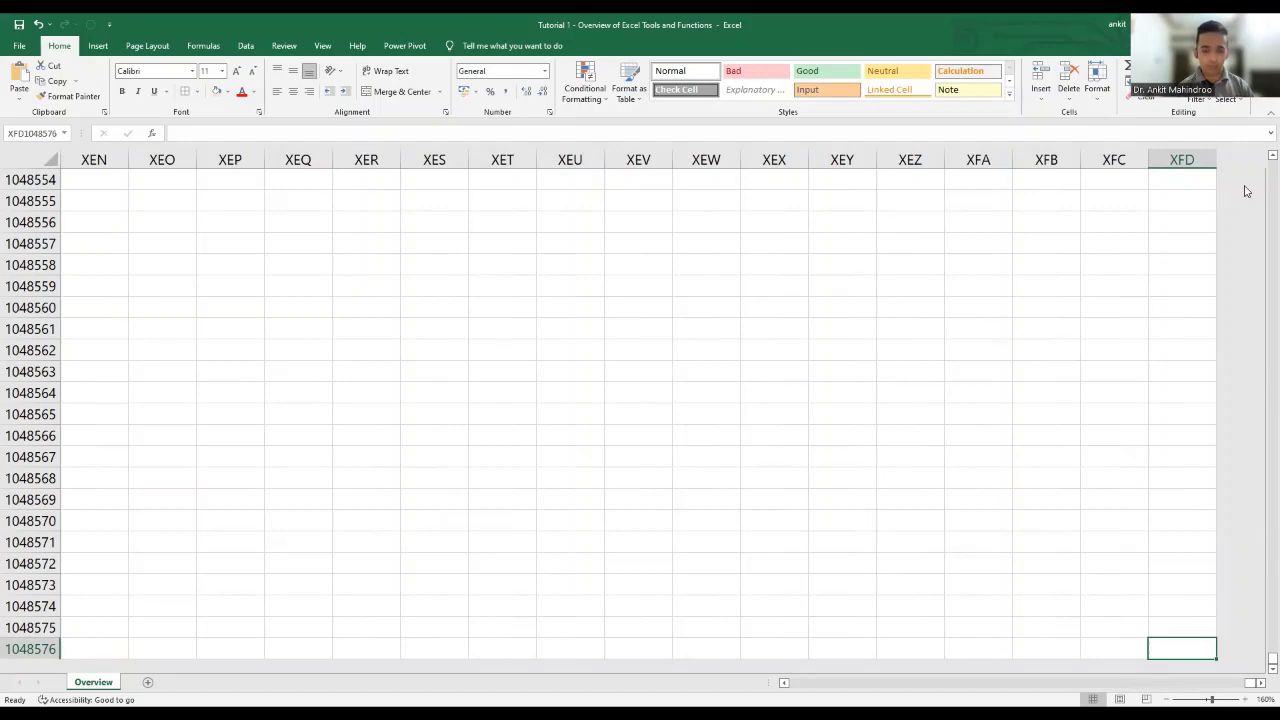
key("ctrl+Up")
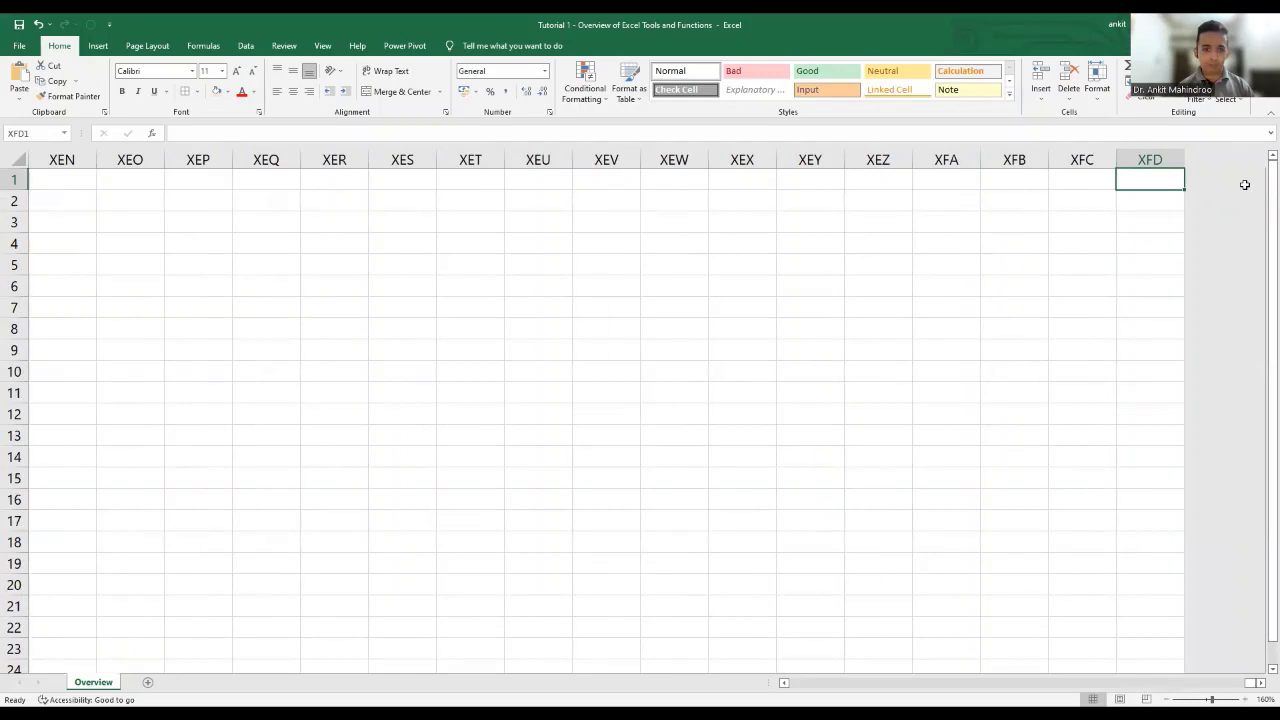
Jump from XFD1 back to cell A1, where the Rows 1048576 and Columns 16384 figures sit
key("ctrl+Left")
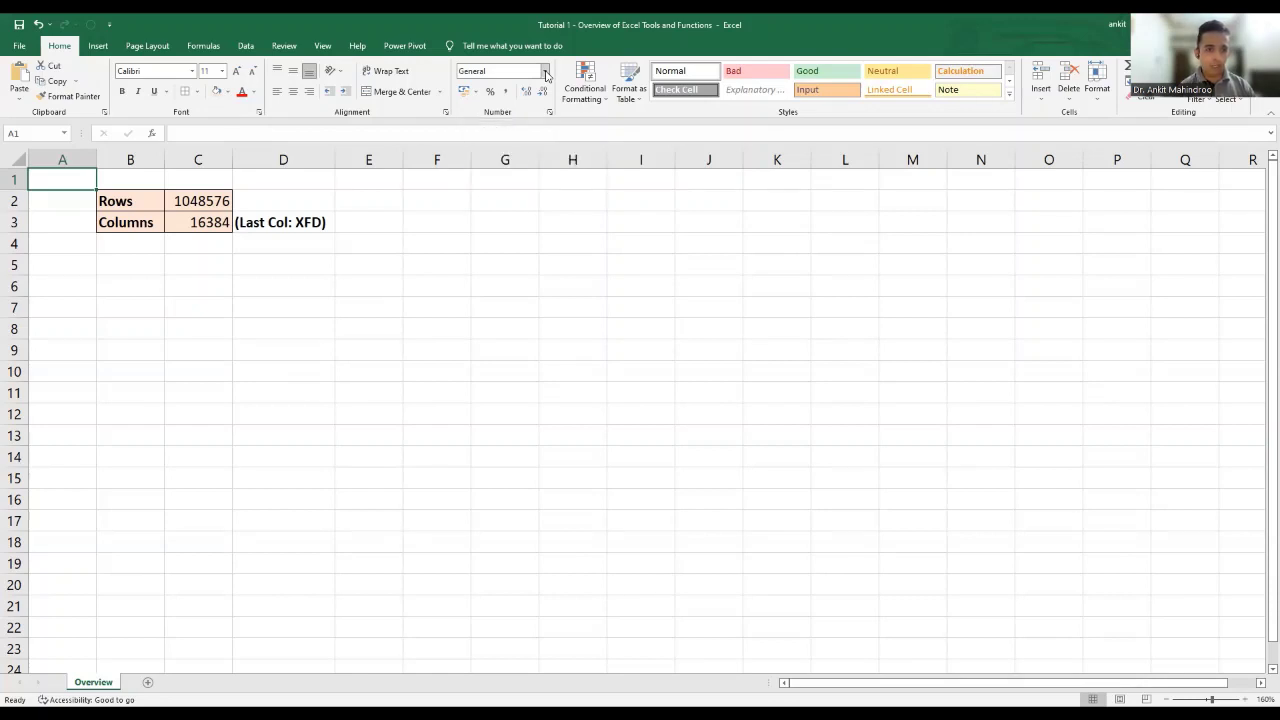
left_click(545, 72)
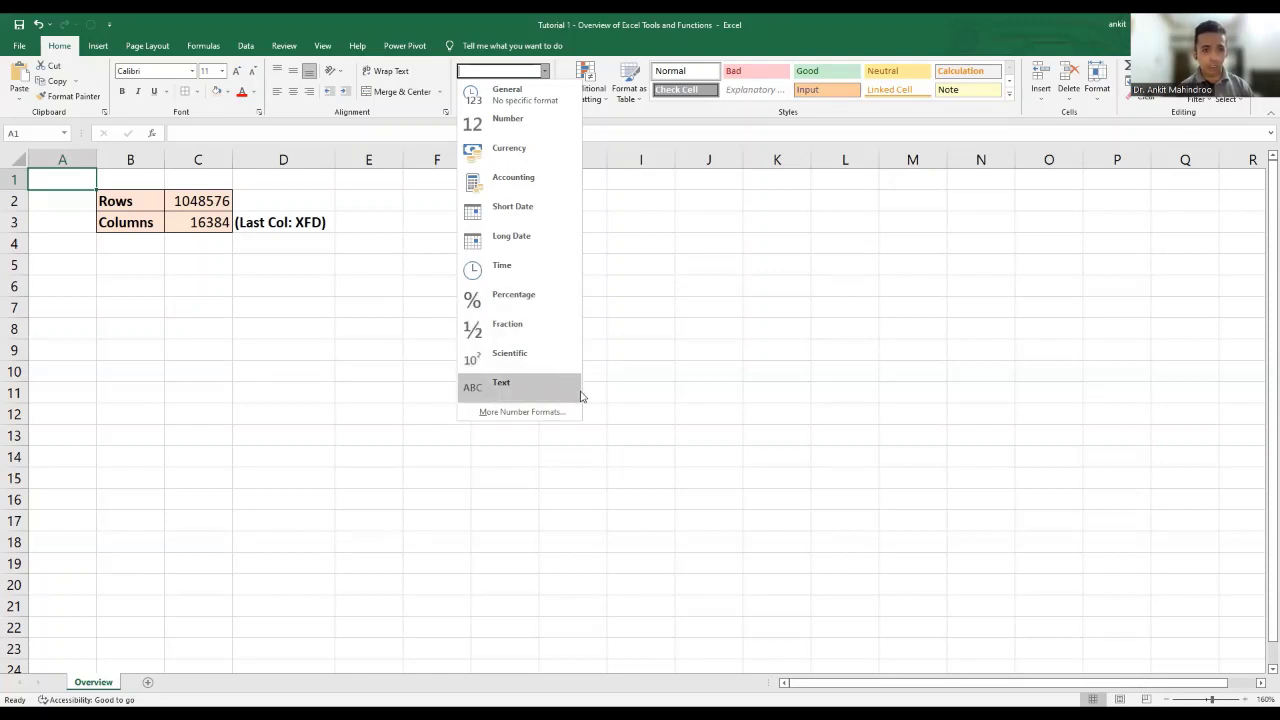
left_click(722, 304)
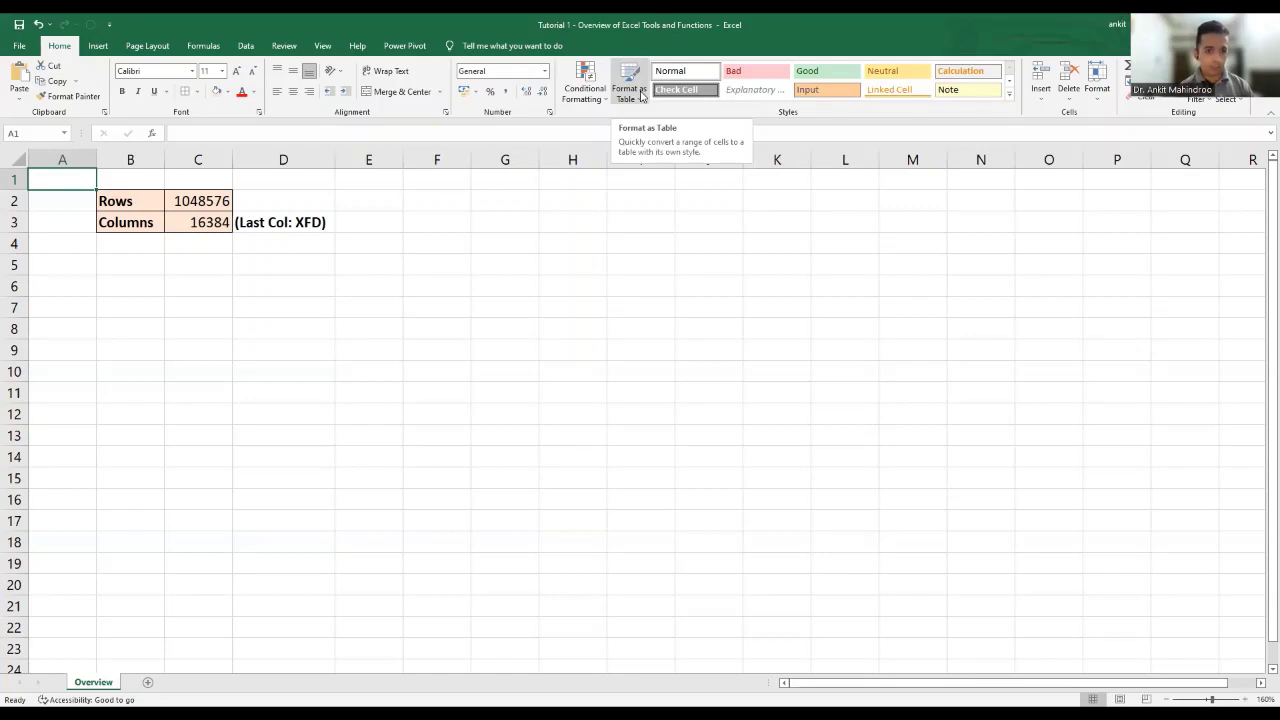
left_click(641, 95)
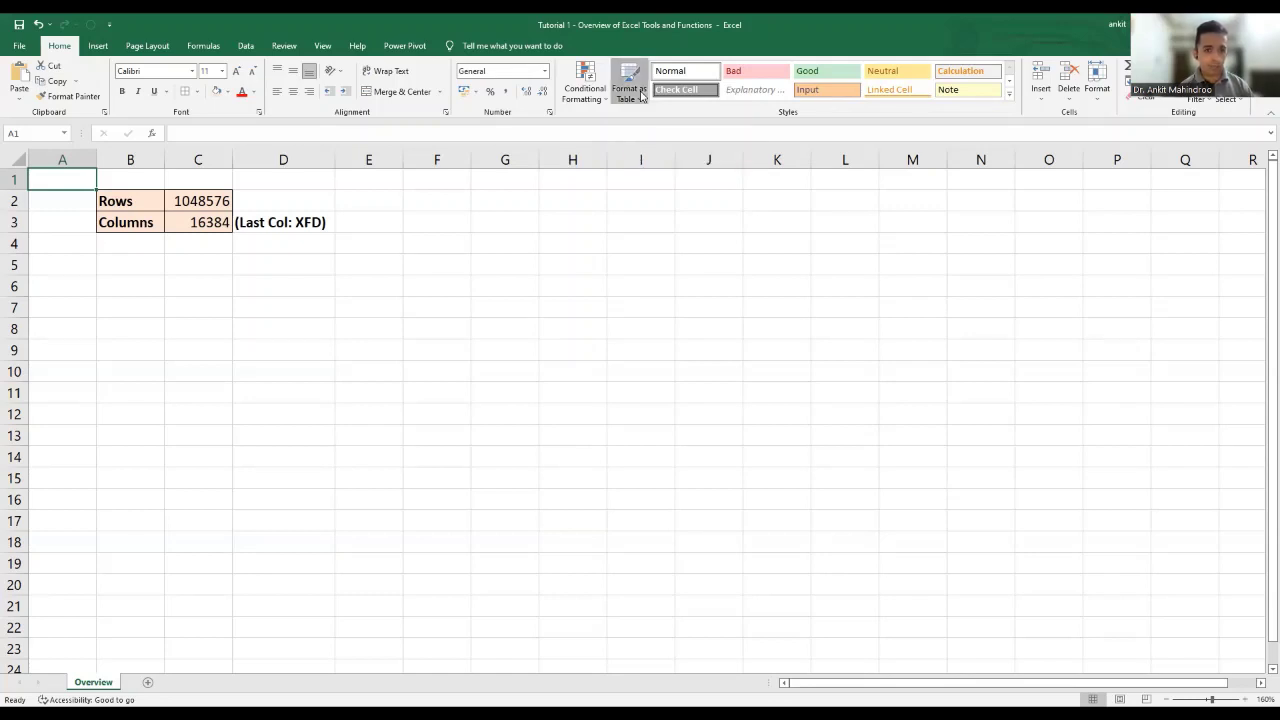
left_click(641, 95)
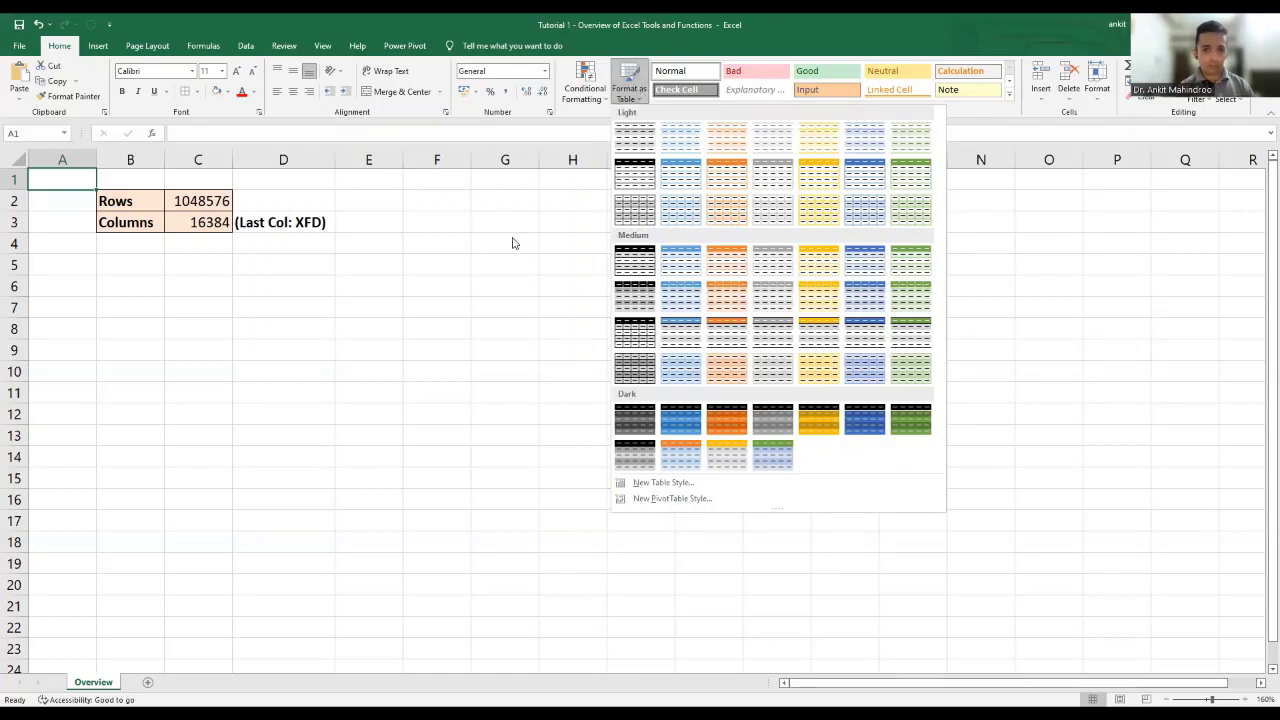
key("Escape")
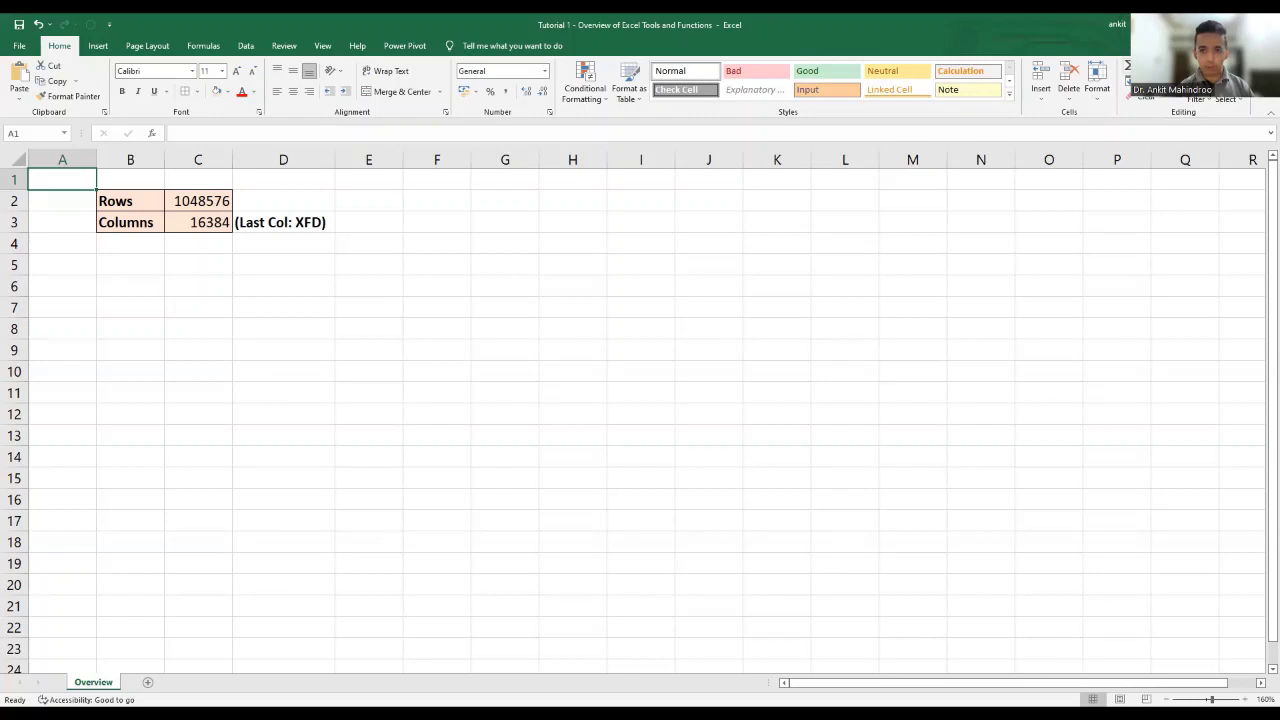
left_click(1138, 65)
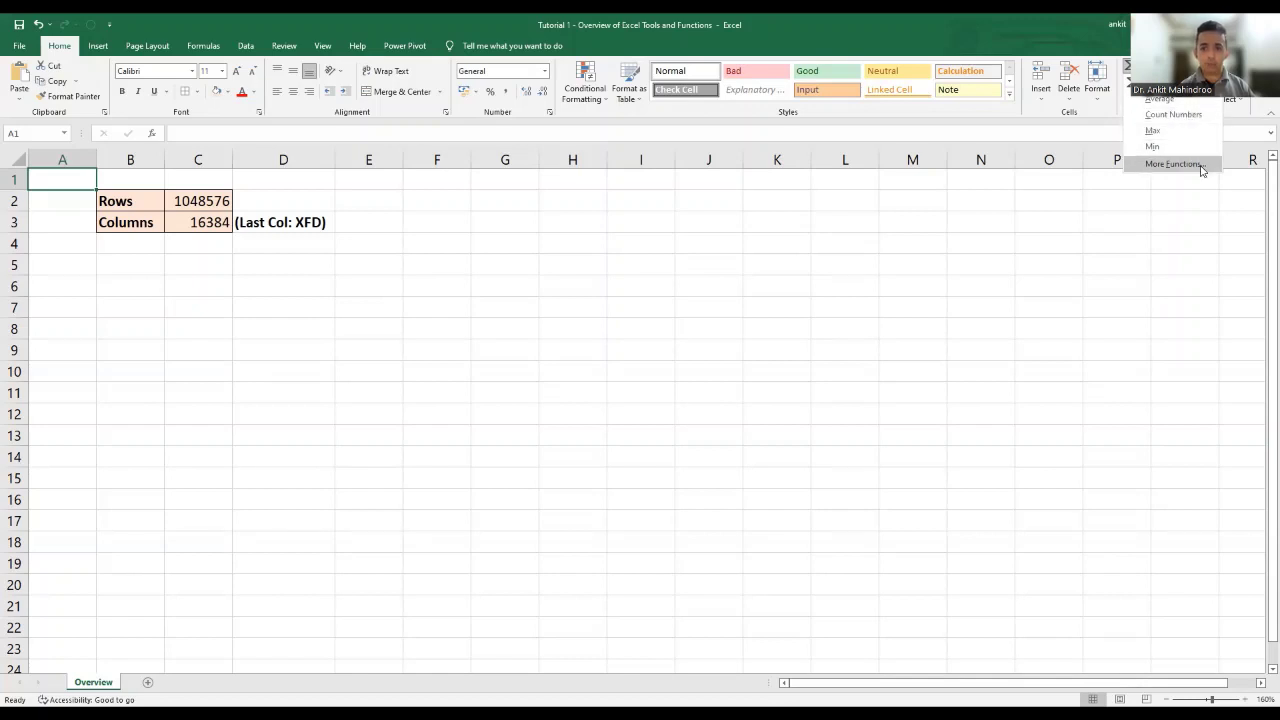
left_click(1224, 218)
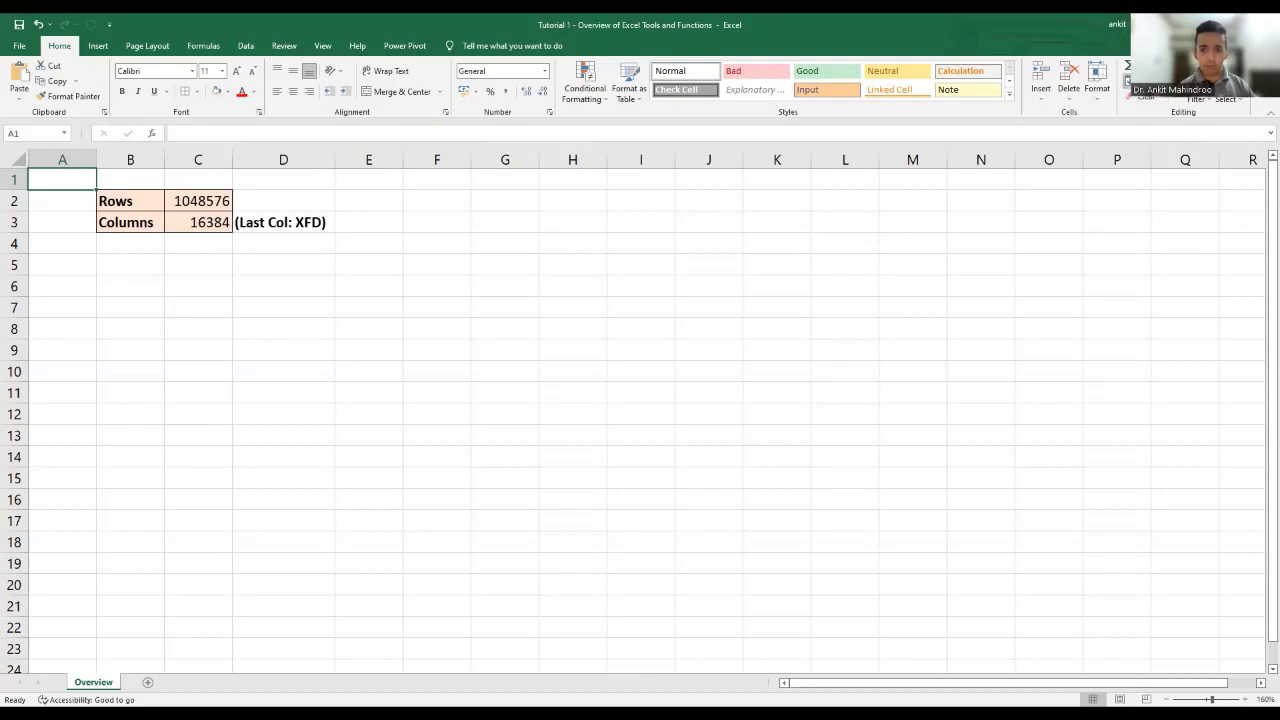
left_click(1128, 81)
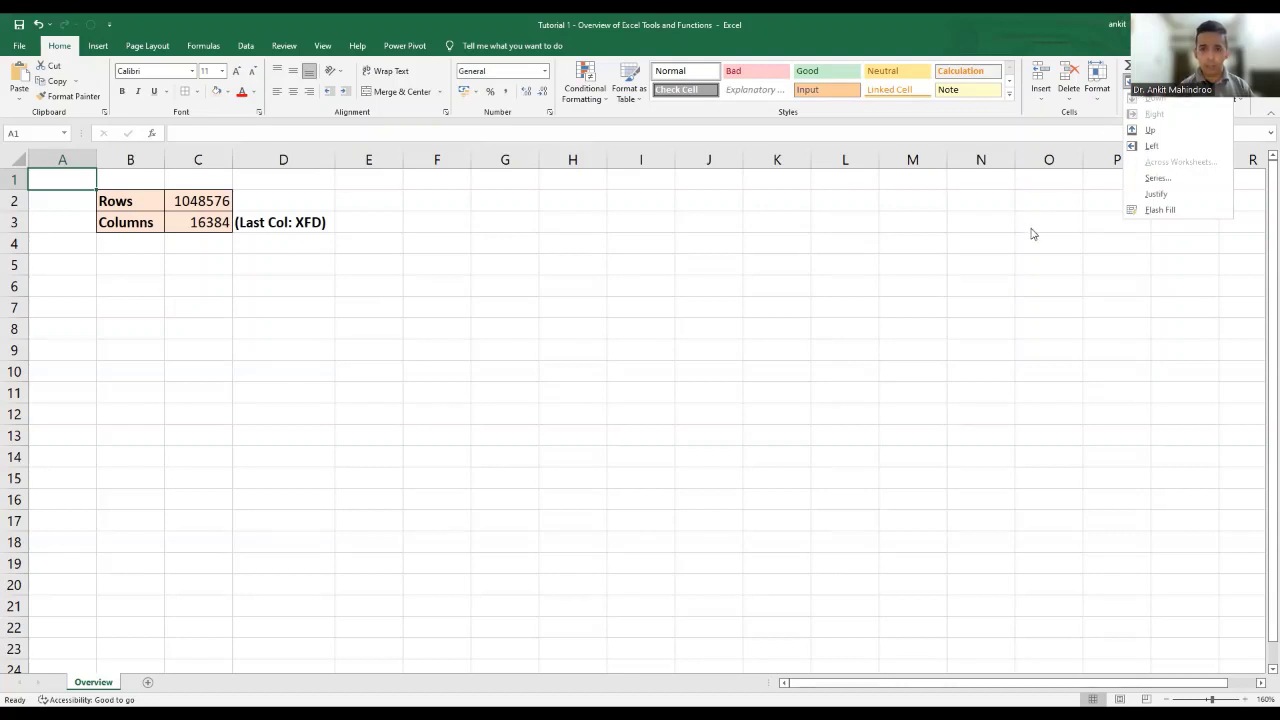
left_click(1217, 106)
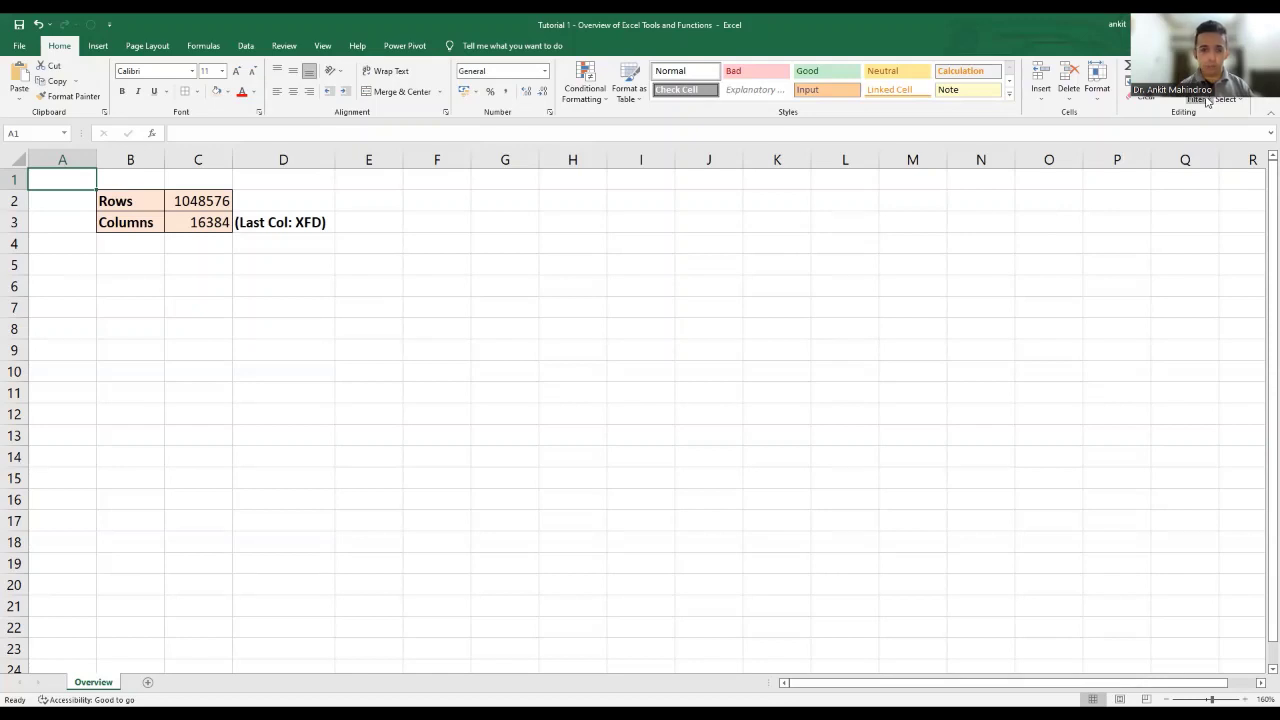
left_click(1207, 101)
Switch to the Insert tab to show the table, chart and picture tools
left_click(97, 46)
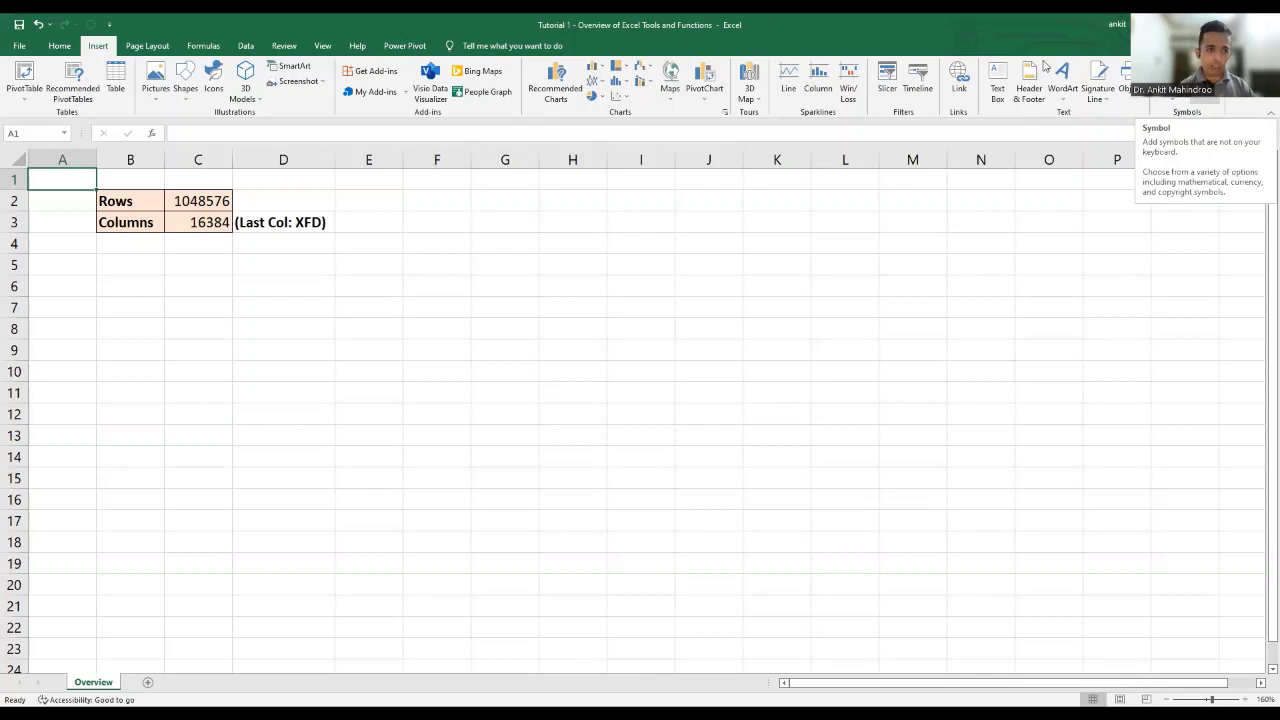
Pass through Page Layout to Formulas and open AutoSum's list: Sum, Average, Count Numbers, Max, Min
left_click(147, 46)
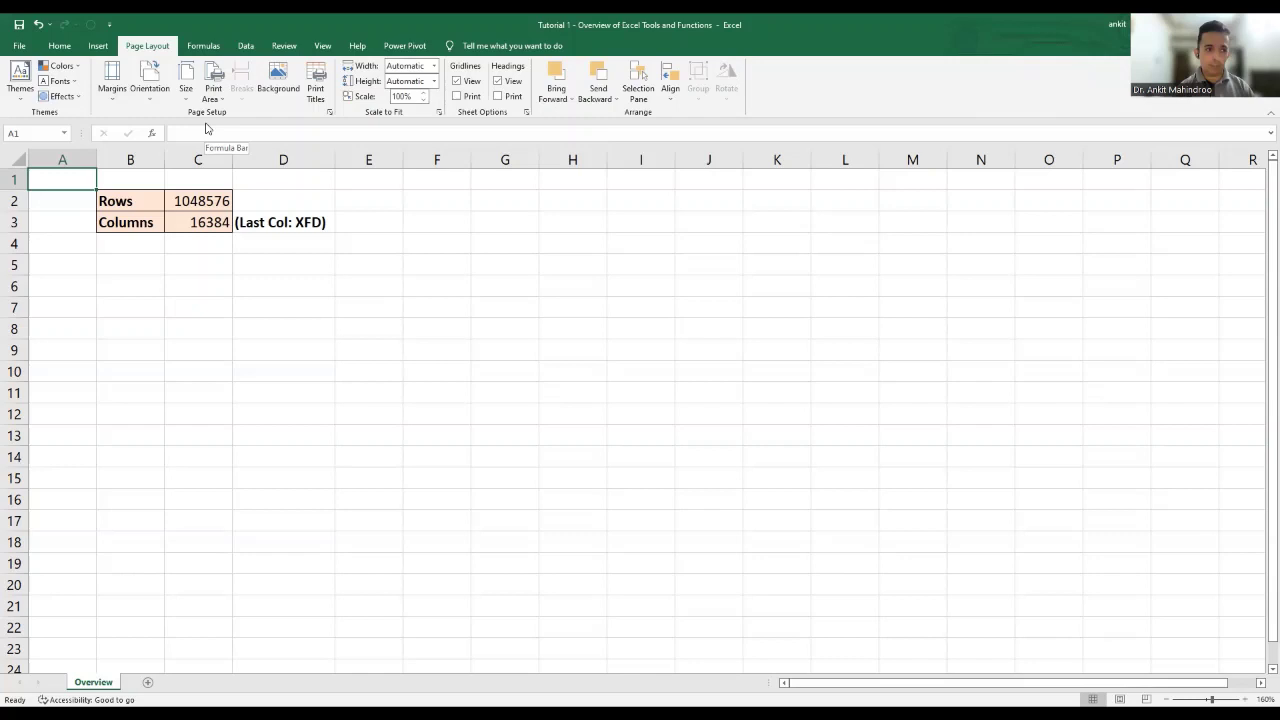
left_click(204, 46)
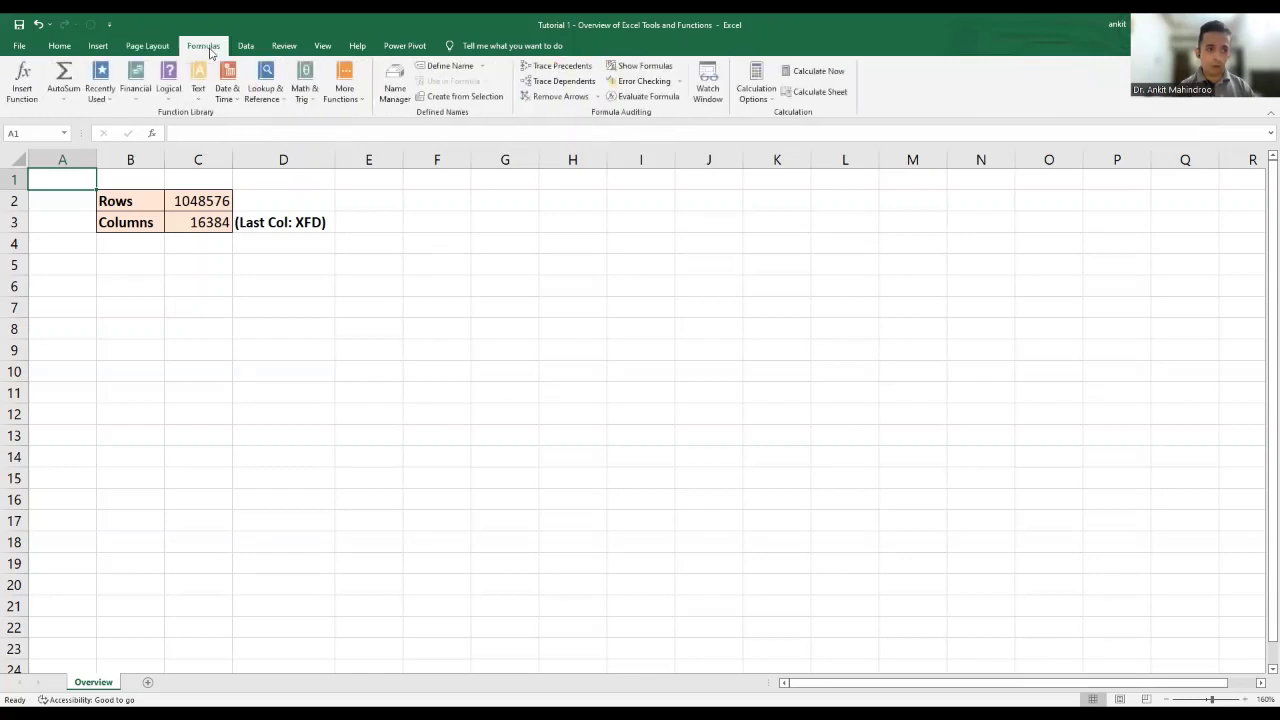
left_click(73, 104)
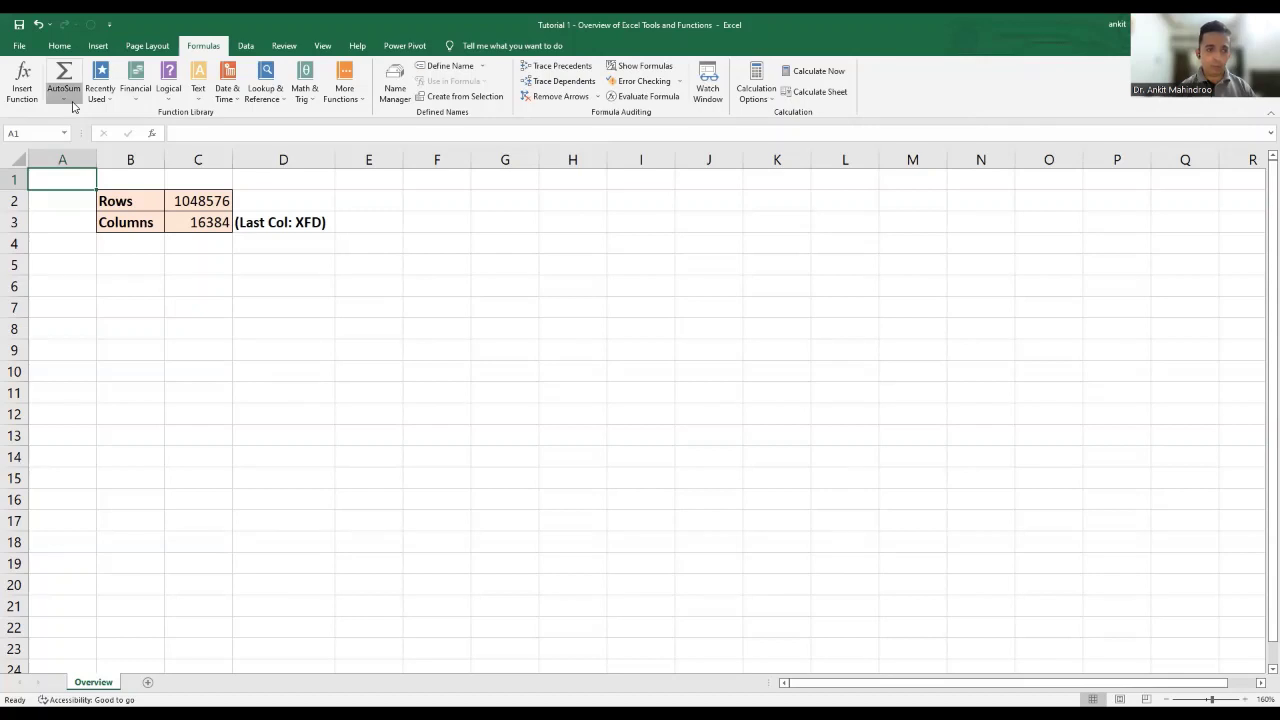
left_click(73, 105)
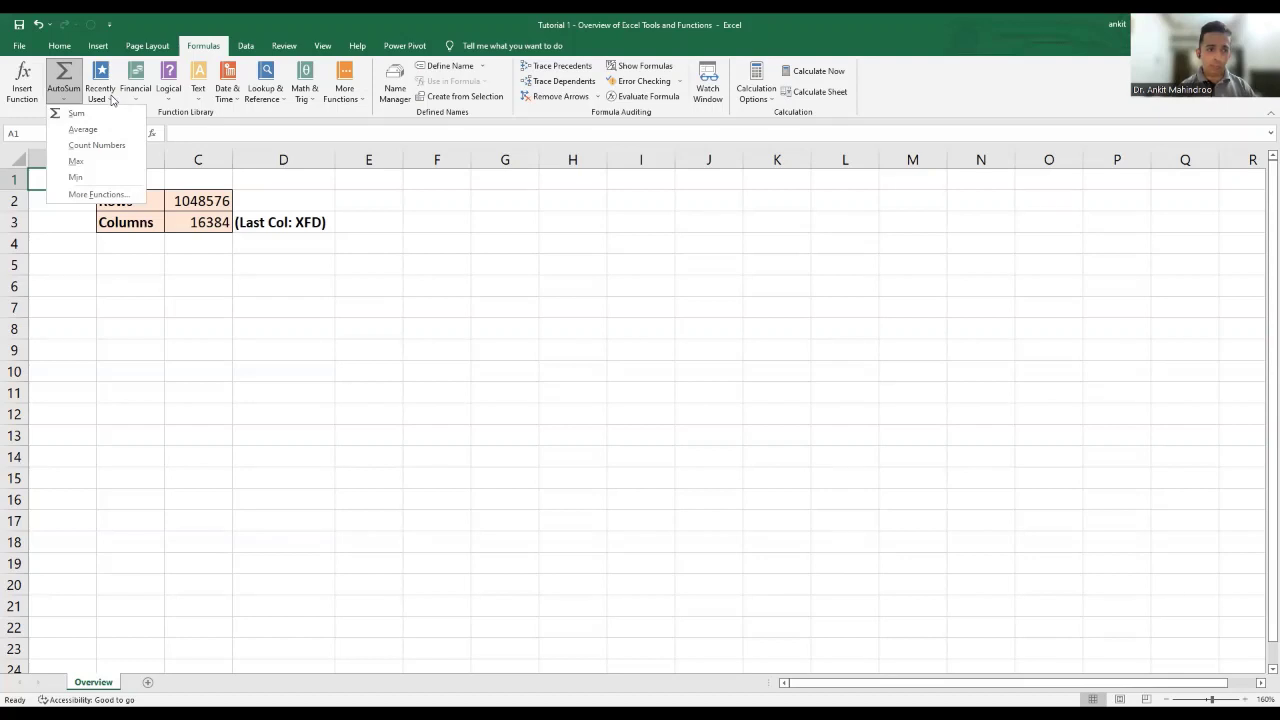
Open the Recently Used, Financial, Logical and Text function lists one after another
left_click(100, 93)
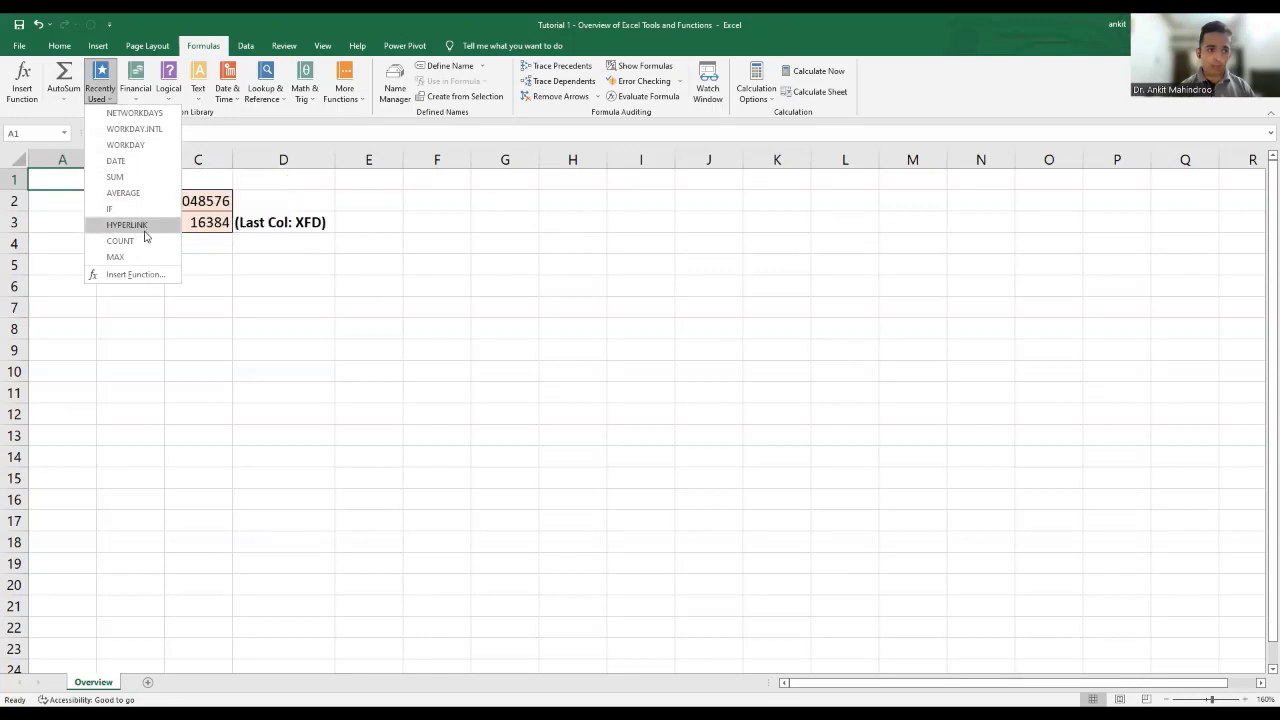
left_click(295, 194)
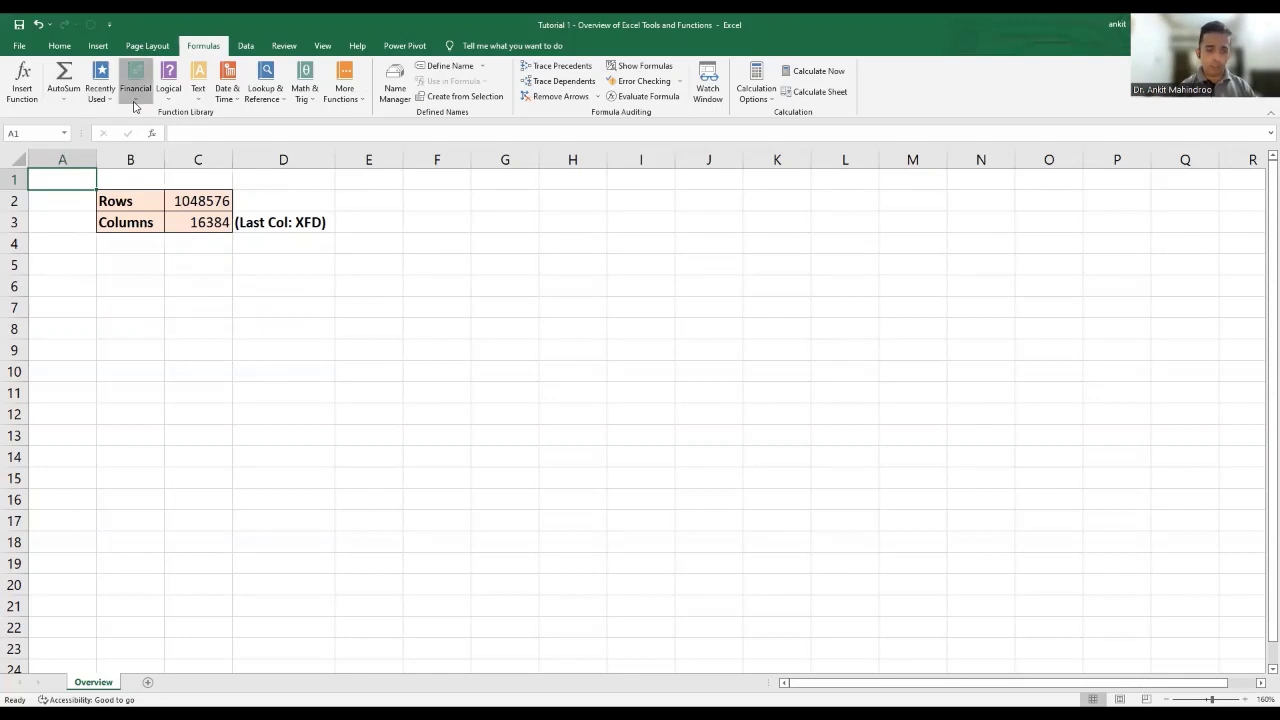
left_click(134, 106)
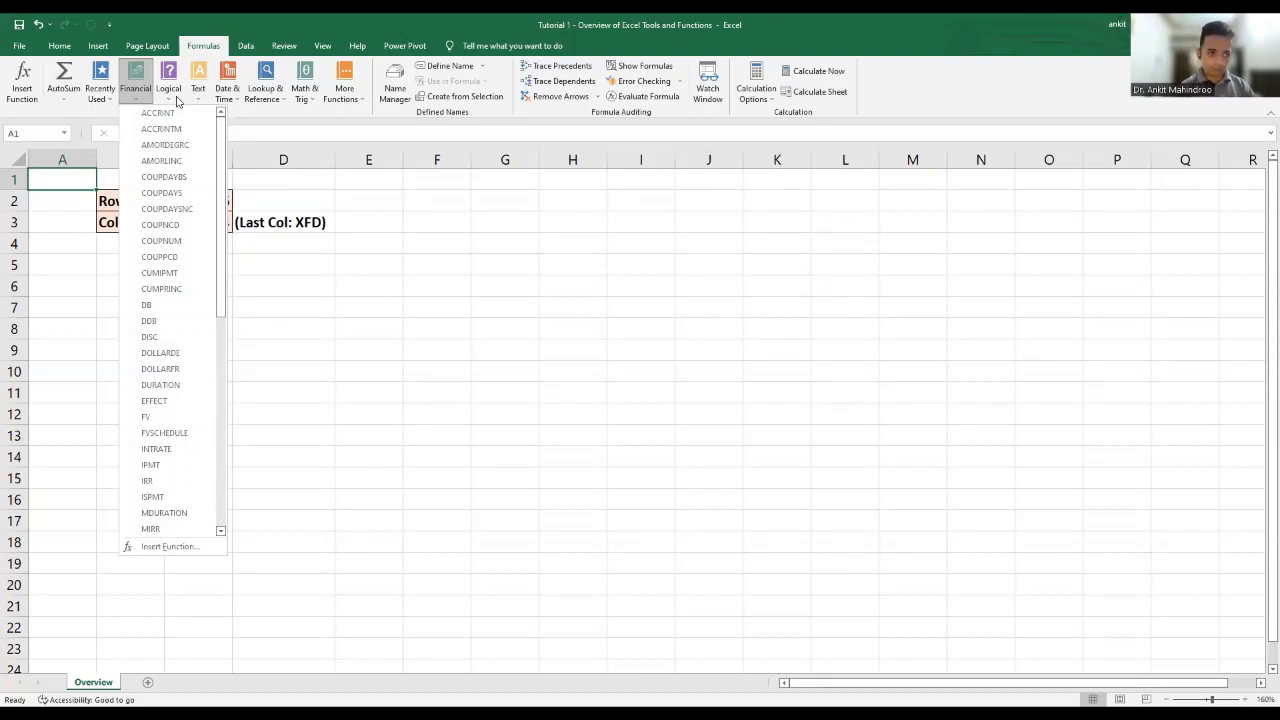
left_click(177, 101)
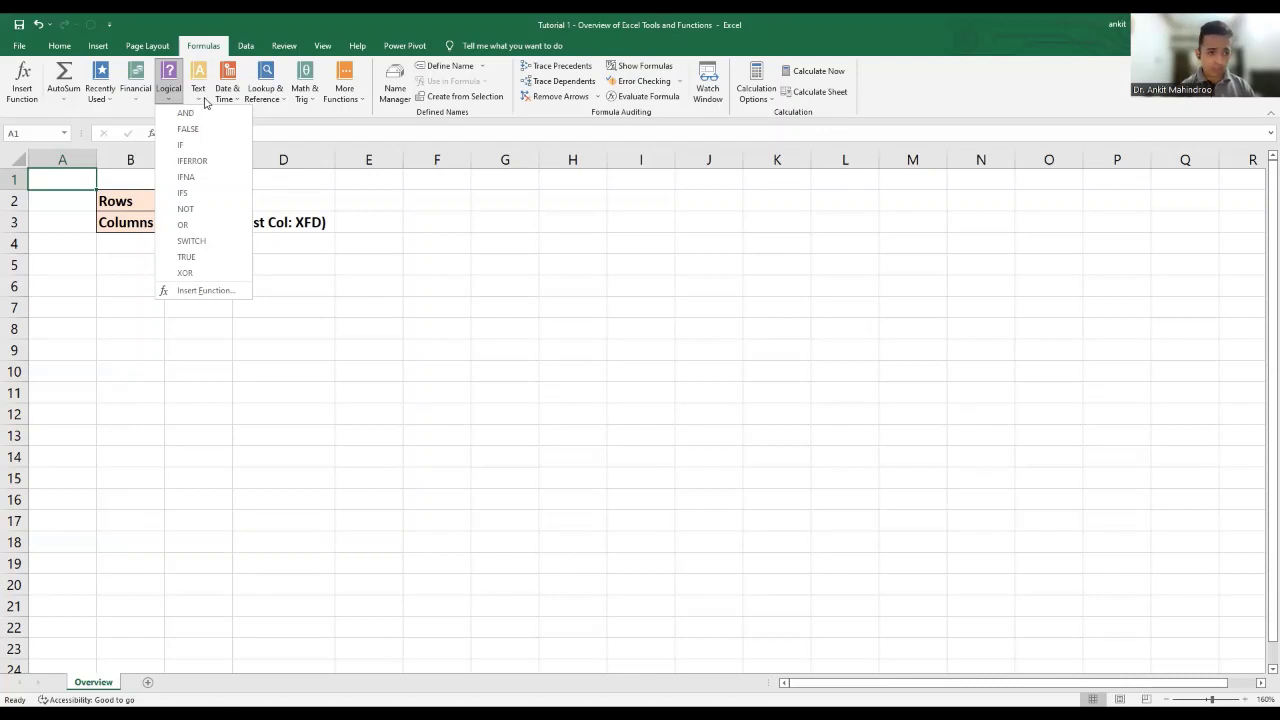
left_click(205, 102)
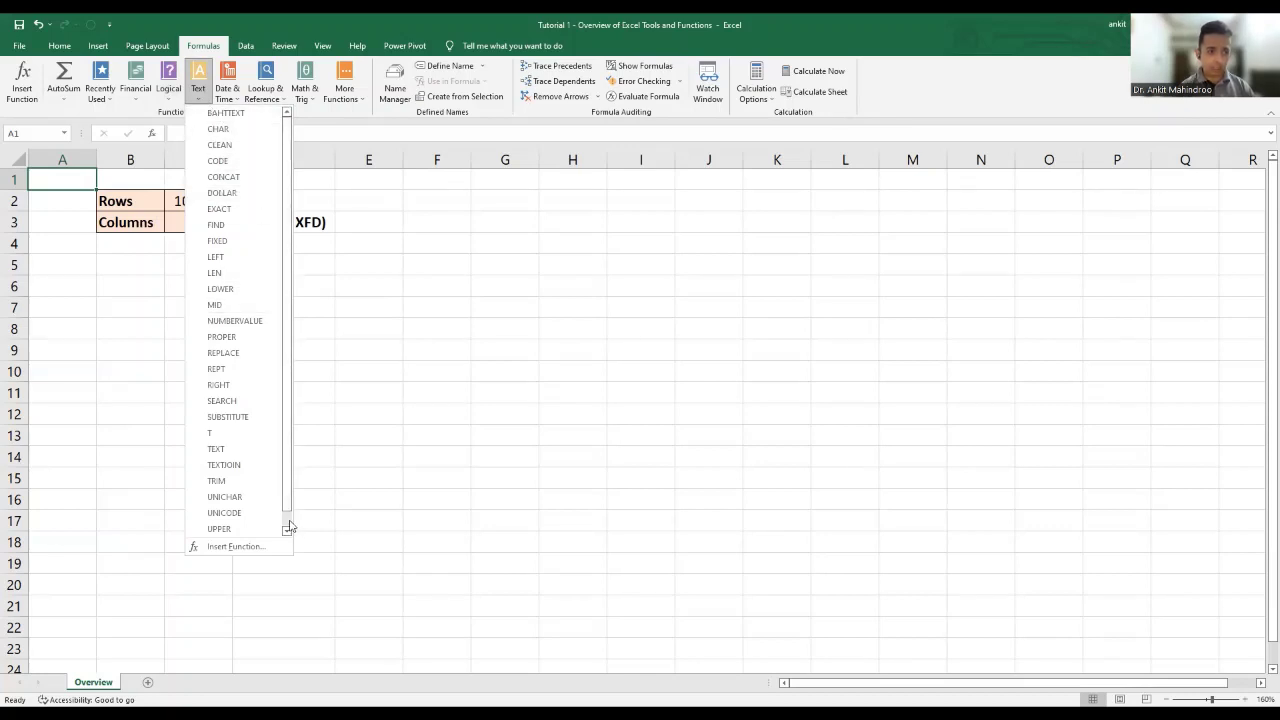
Open the Date & Time list, then Lookup & Reference showing VLOOKUP, HLOOKUP, INDEX, MATCH, OFFSET
left_click(231, 87)
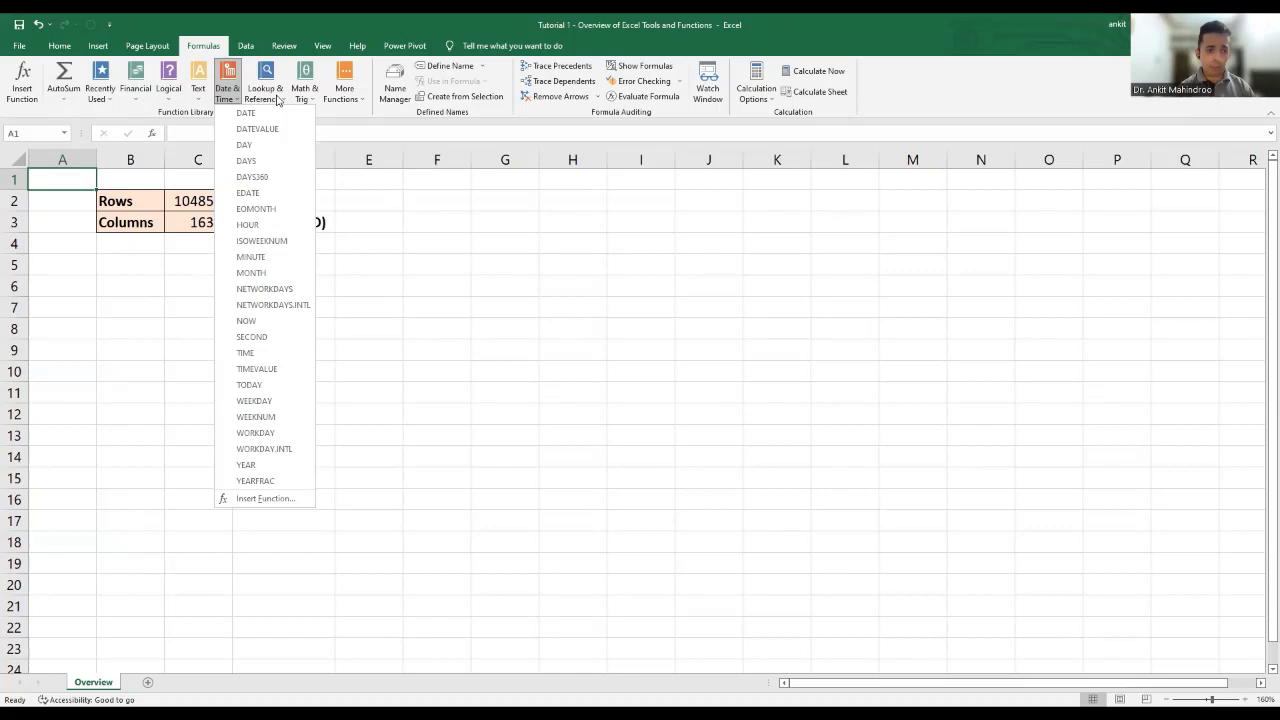
left_click(278, 99)
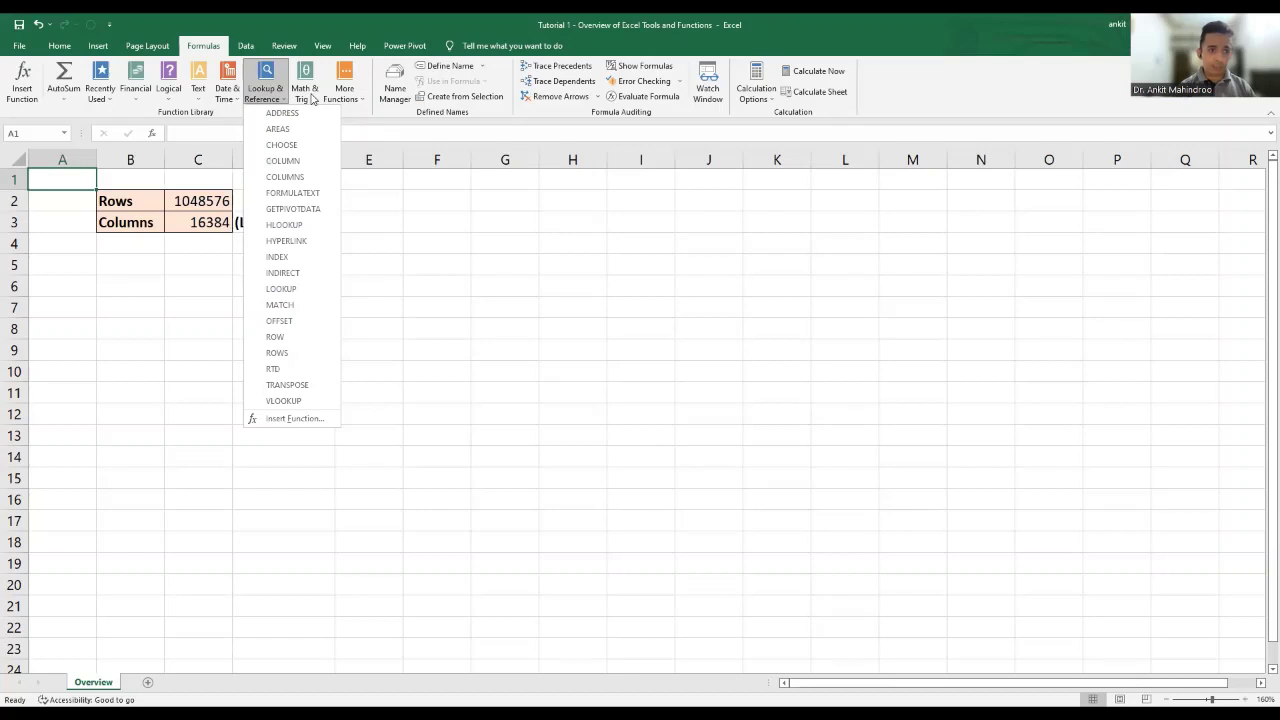
Open the Math & Trig list, then More Functions with Statistical, Engineering, Compatibility and Web categories
left_click(312, 98)
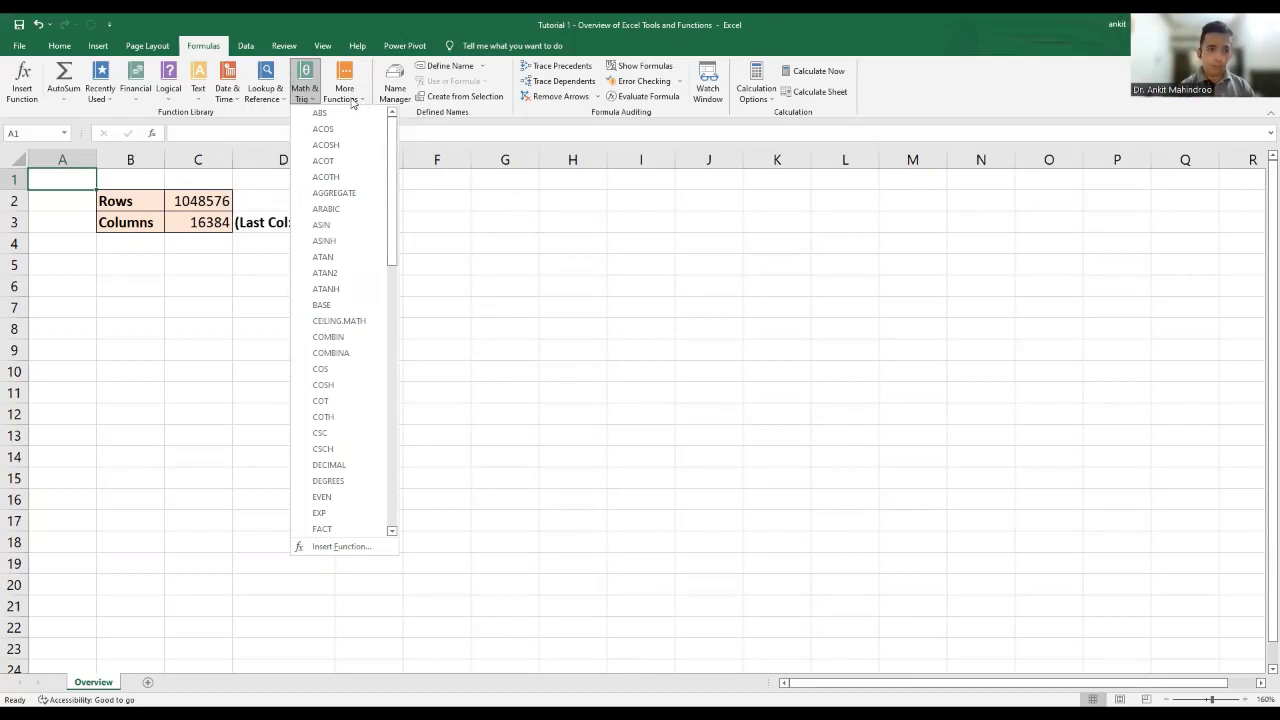
left_click(351, 103)
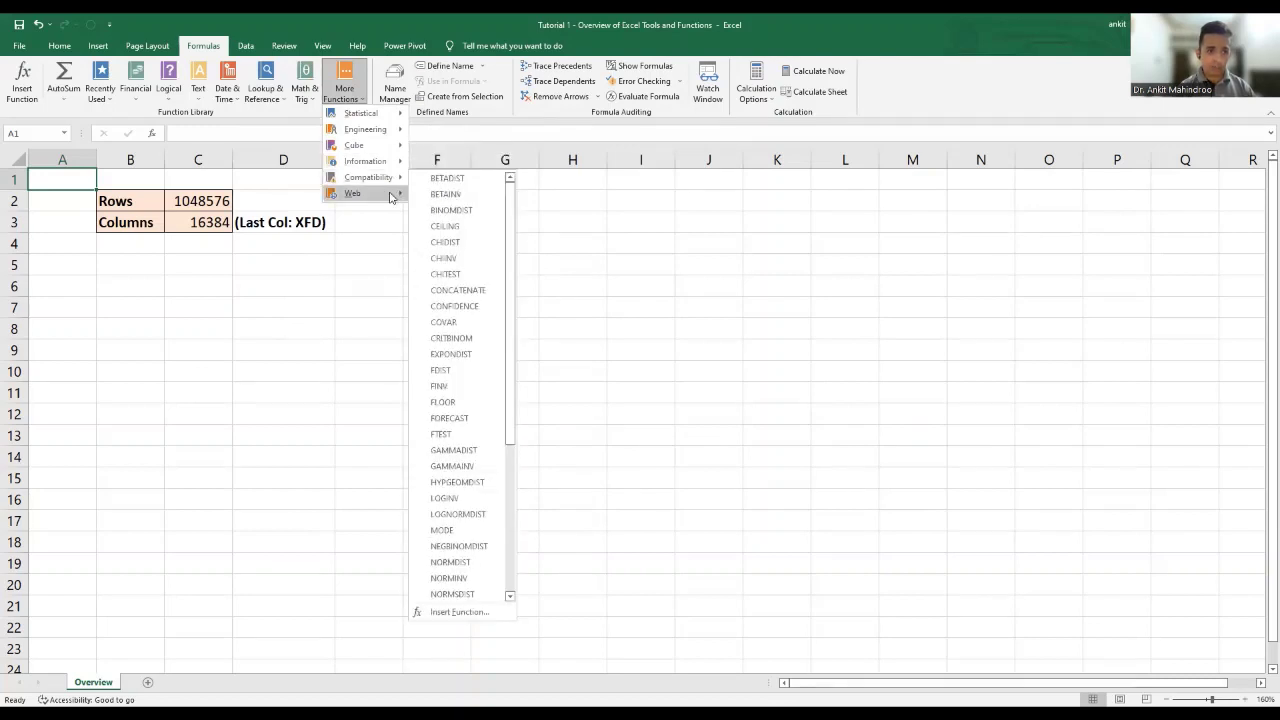
Dismiss the More Functions menu and its Web submenu, leaving the Formulas tools visible
mouse_move(390, 196)
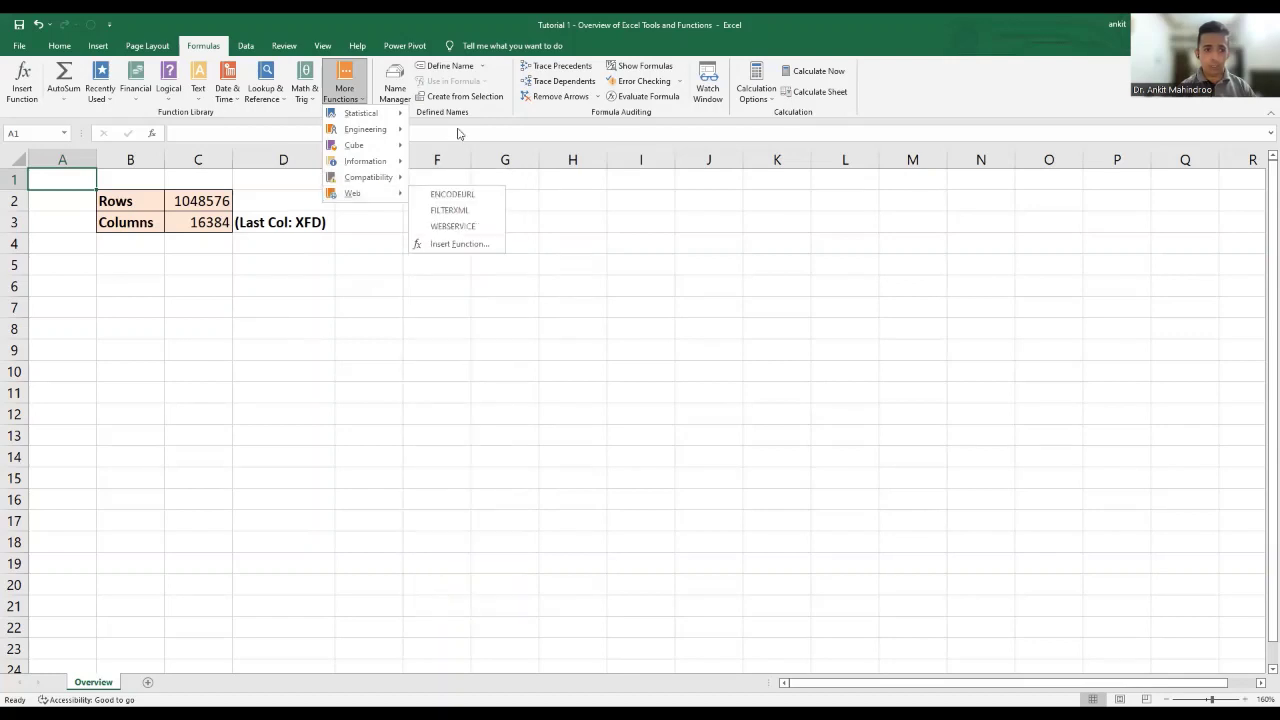
left_click(404, 97)
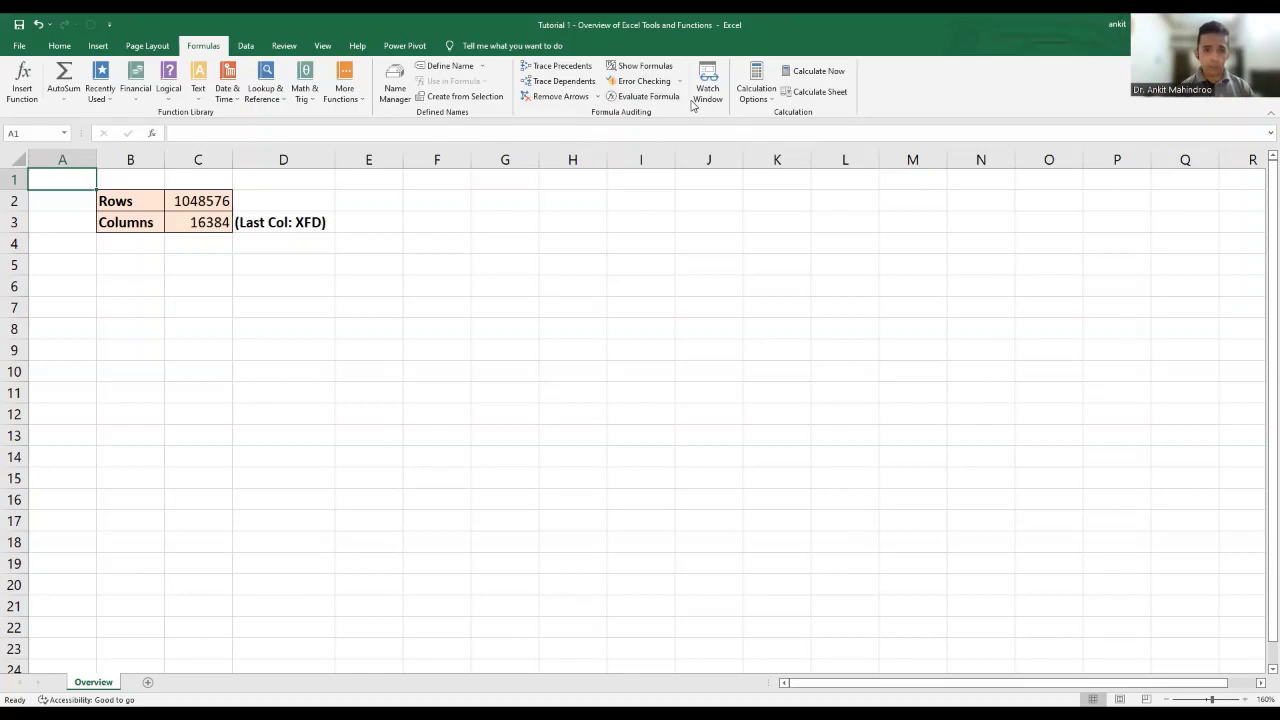
On the Data tab, show Get Data > From File: Excel Workbook, Text/CSV, XML, JSON, Folder
left_click(246, 47)
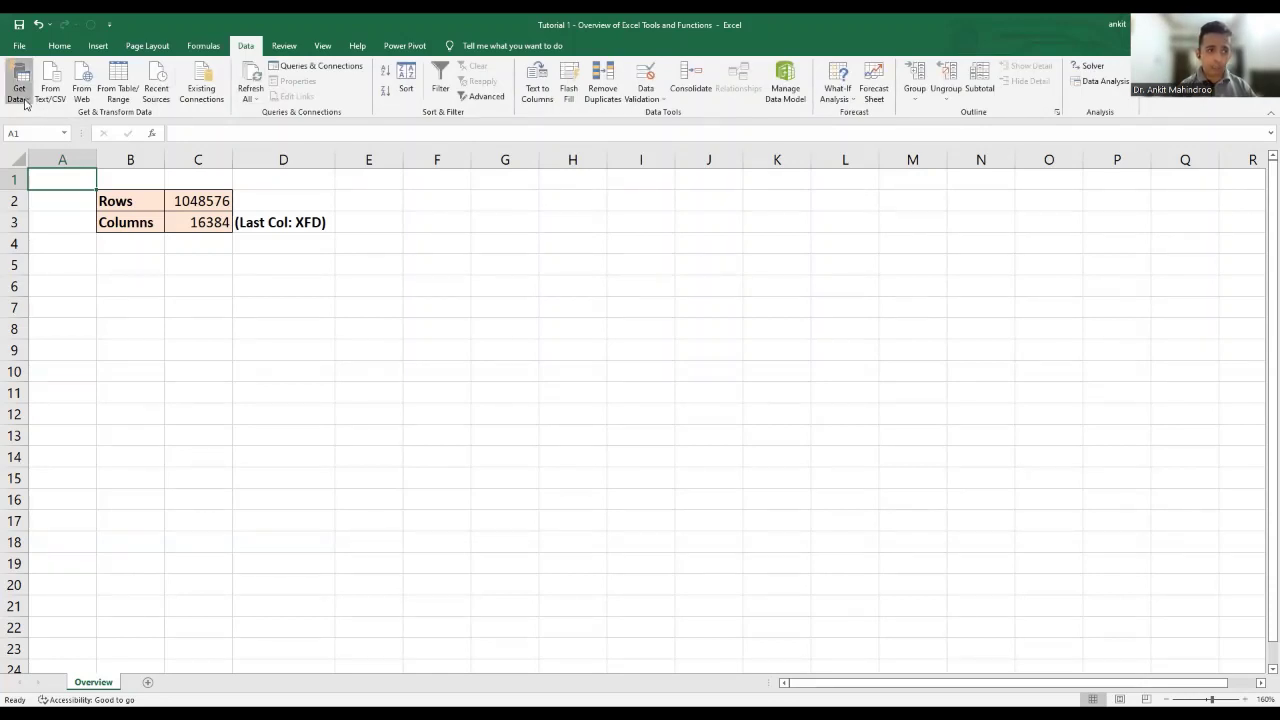
left_click(20, 90)
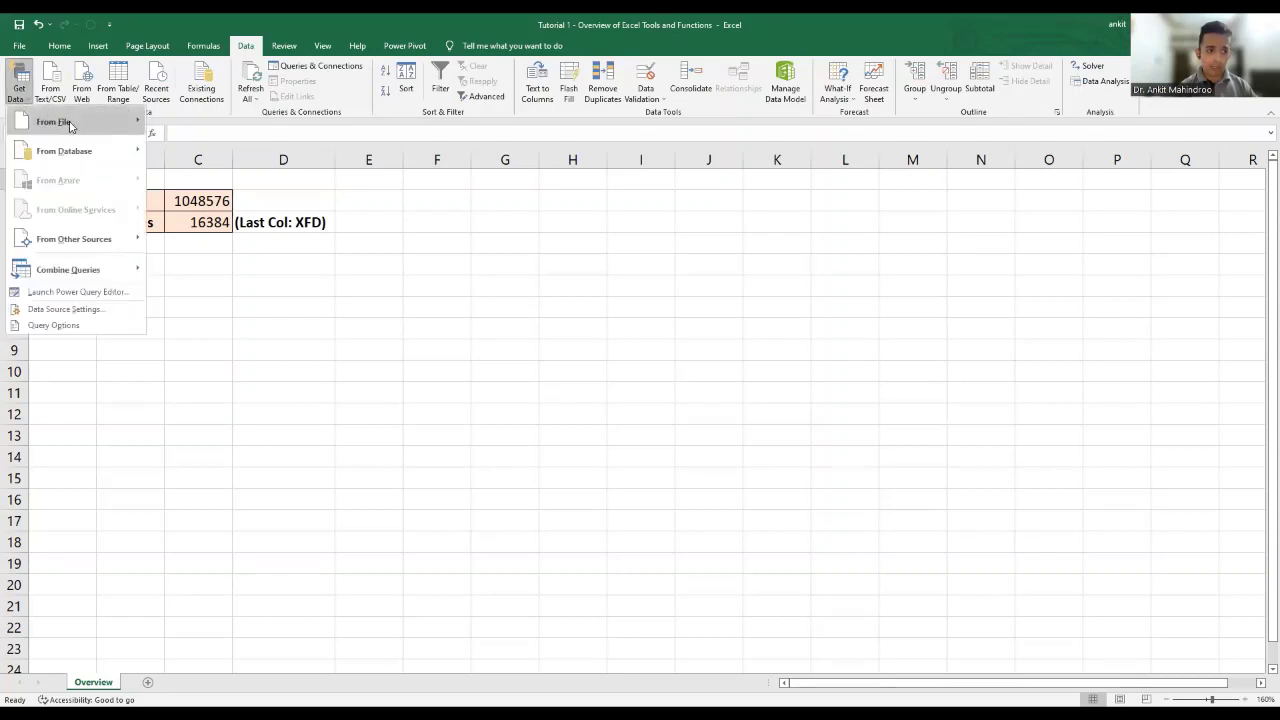
mouse_move(70, 126)
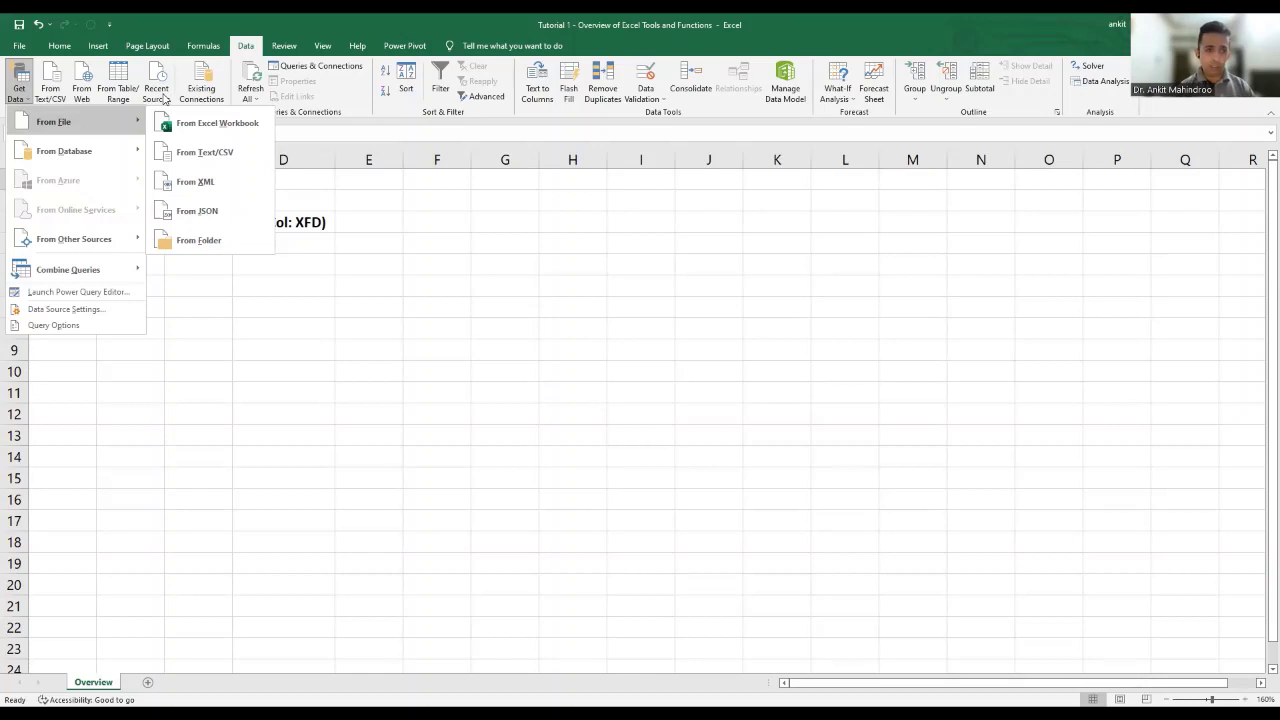
Close the Get Data menu and its From File submenu on the Data ribbon
left_click(357, 95)
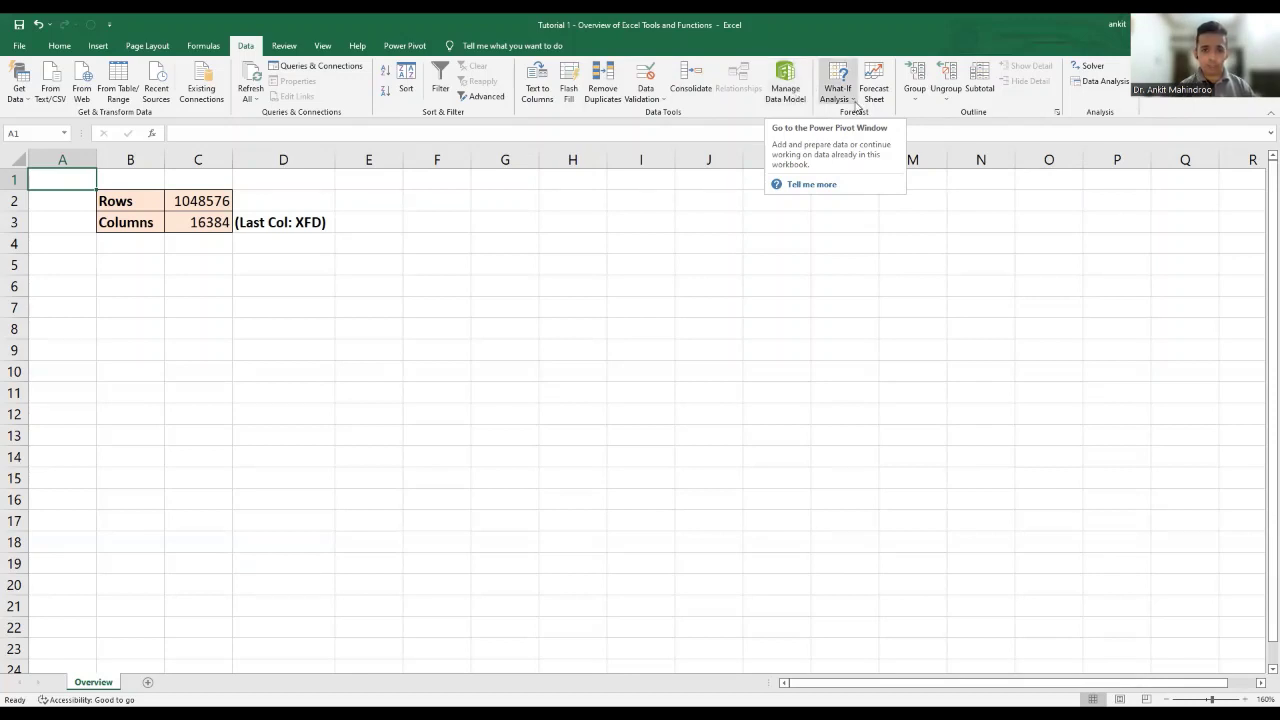
left_click(856, 105)
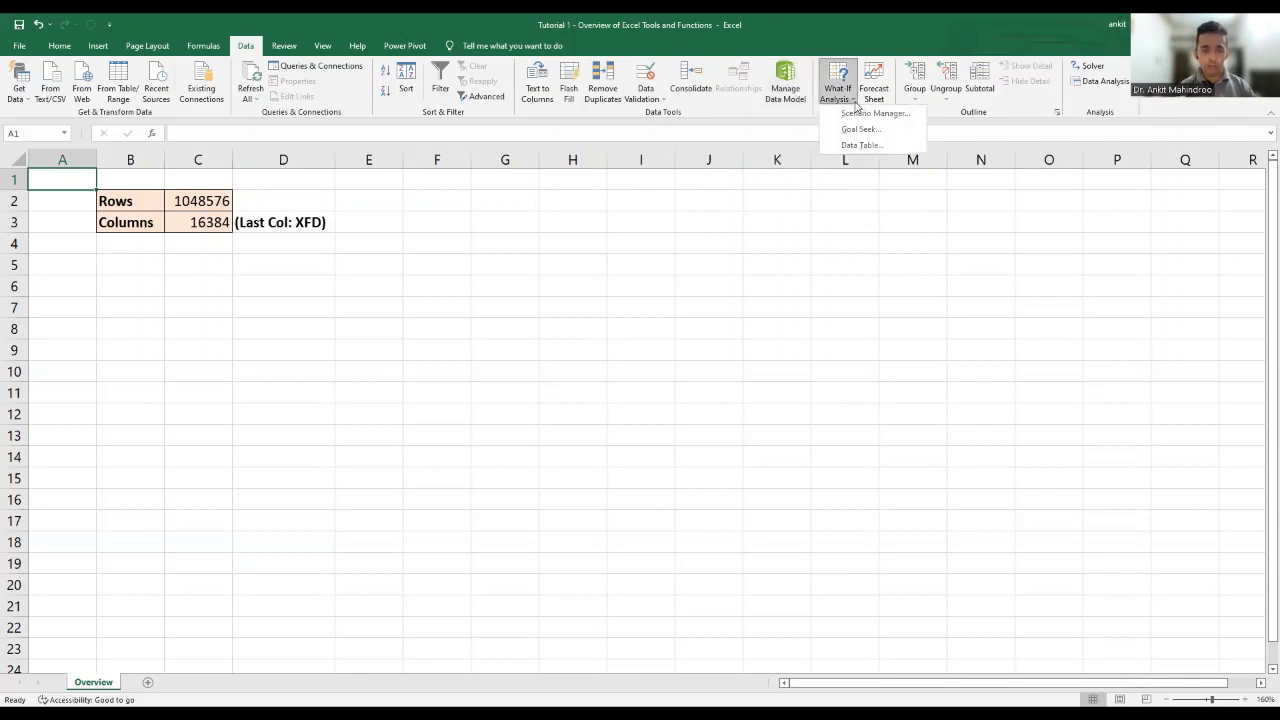
left_click(945, 113)
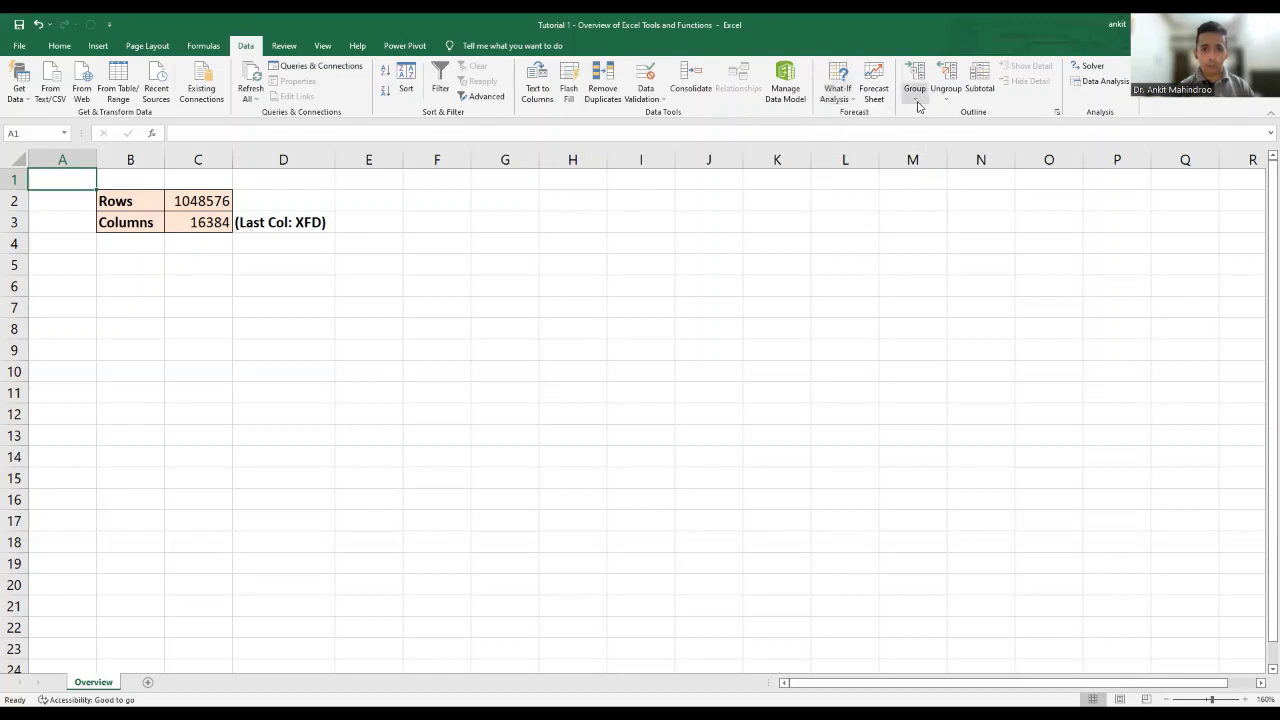
left_click(916, 100)
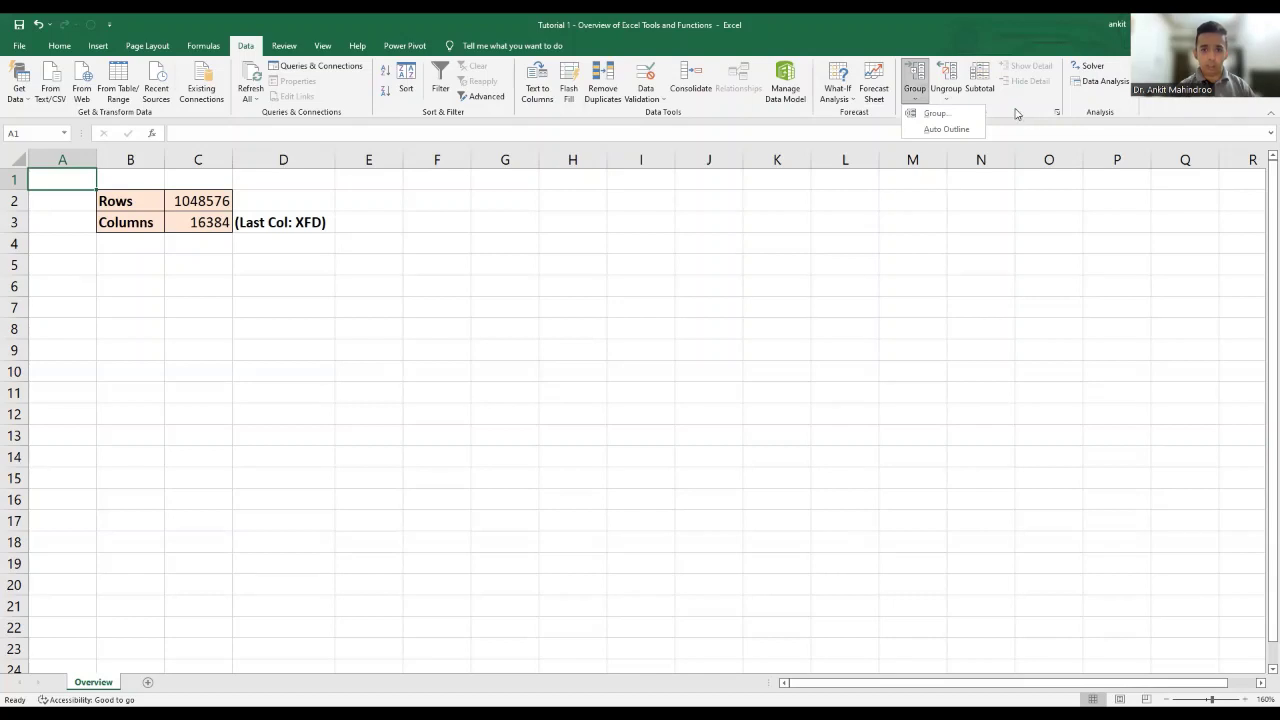
left_click(917, 84)
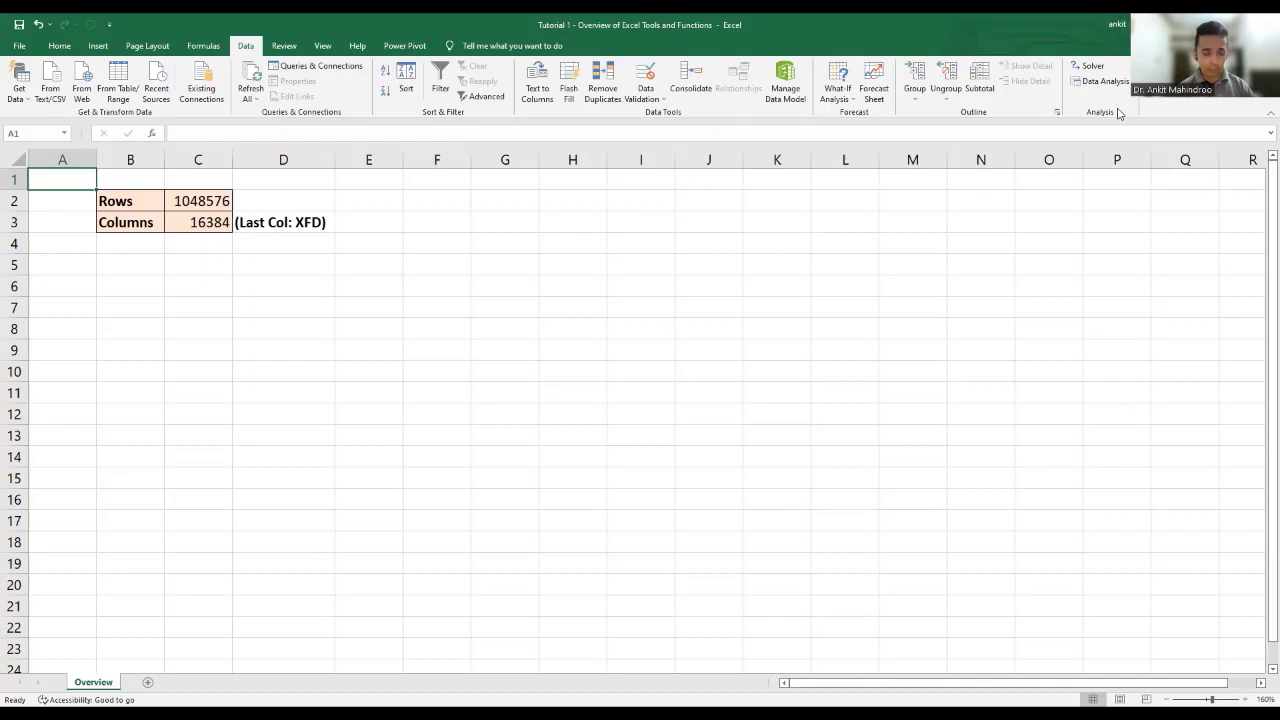
Switch the ribbon to the Review tab to show proofing, comments and protection tools
left_click(281, 47)
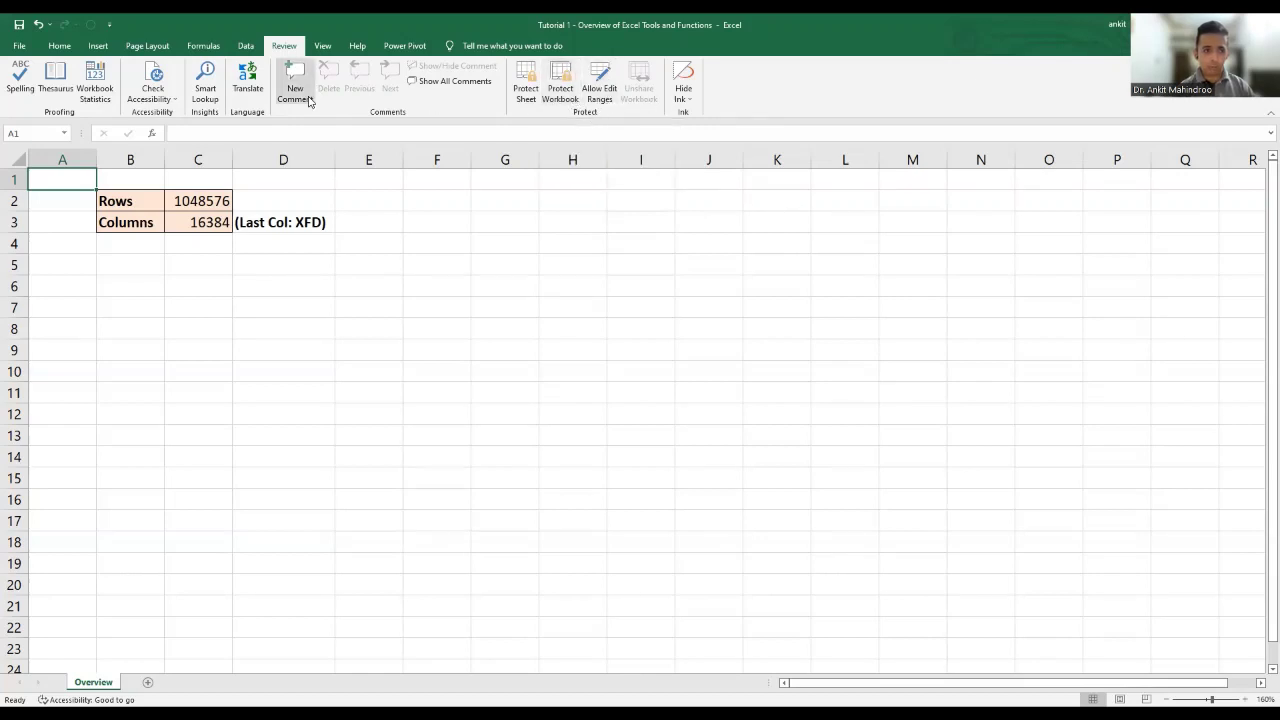
Switch the ribbon to the View tab to show views, zoom, freeze panes and macros
left_click(323, 46)
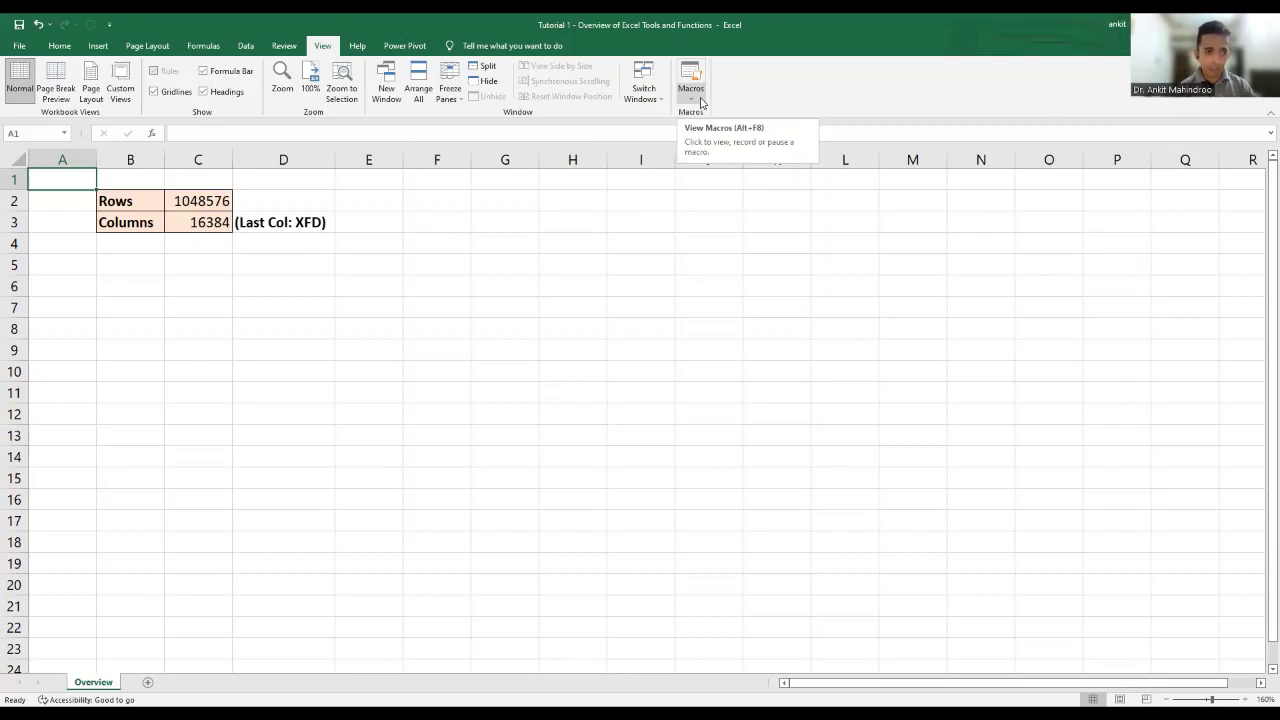
Look over the Help tab, then display the Power Pivot data model tools
left_click(358, 48)
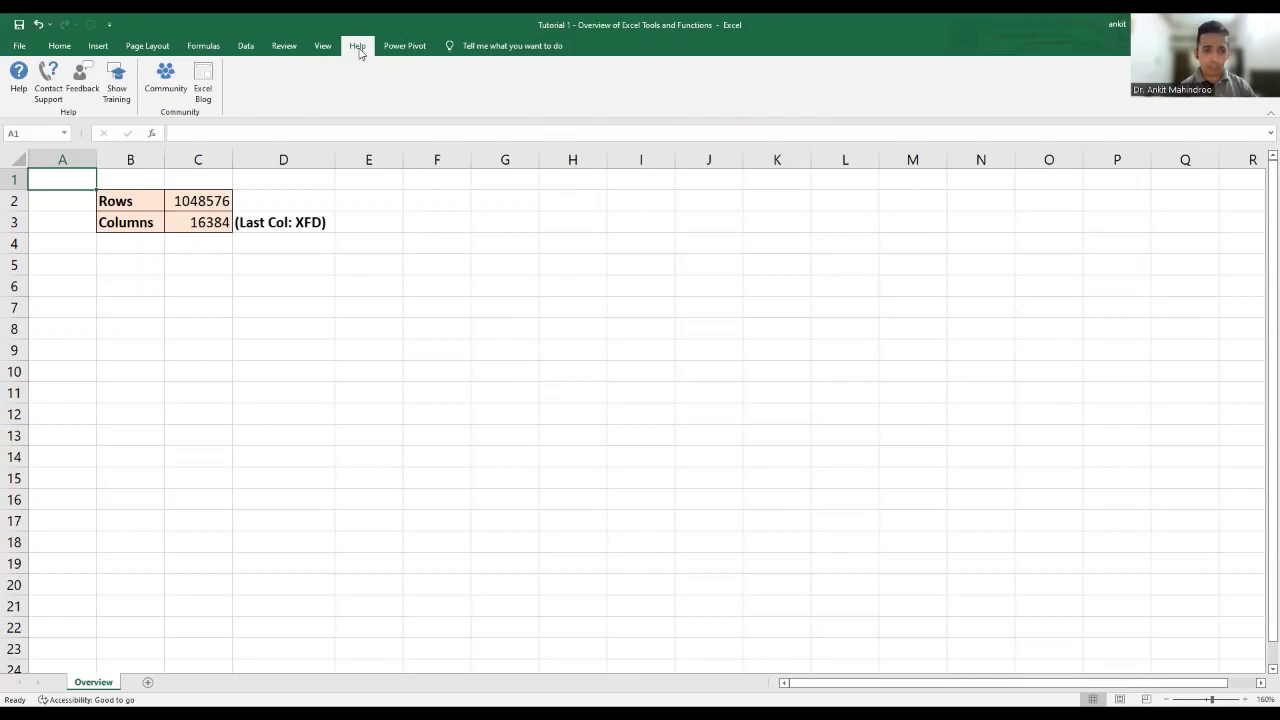
left_click(408, 46)
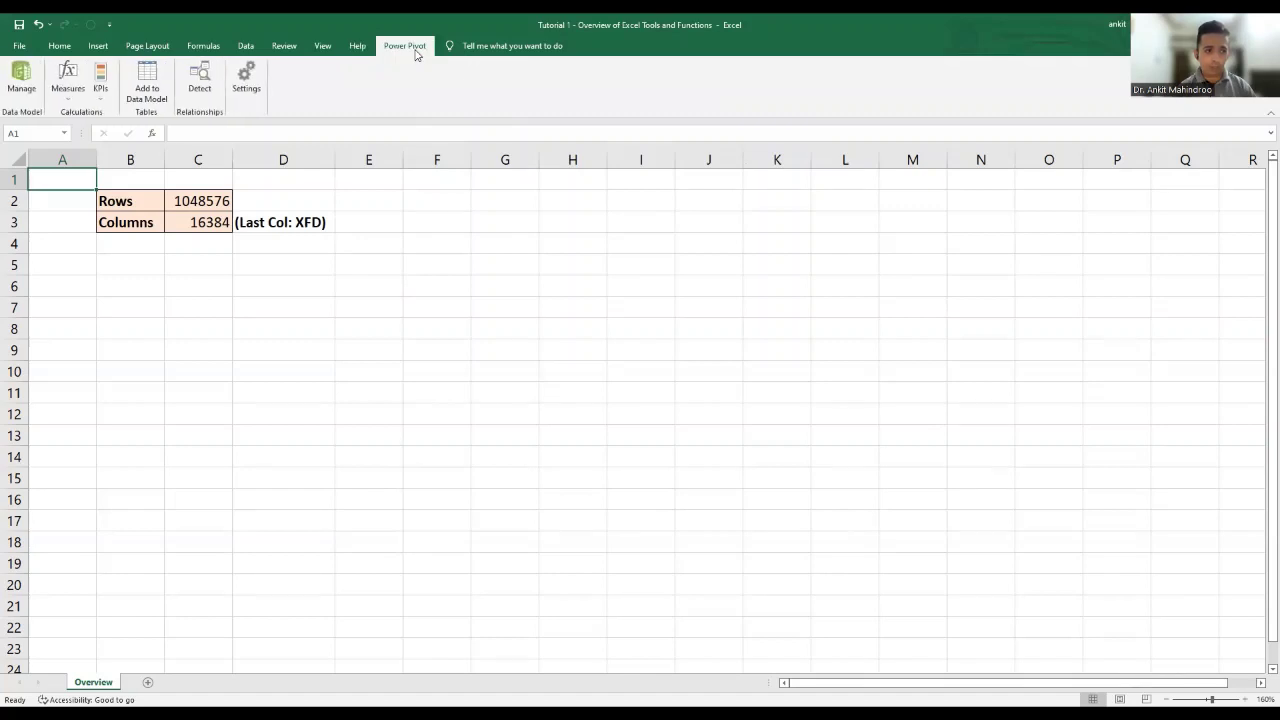